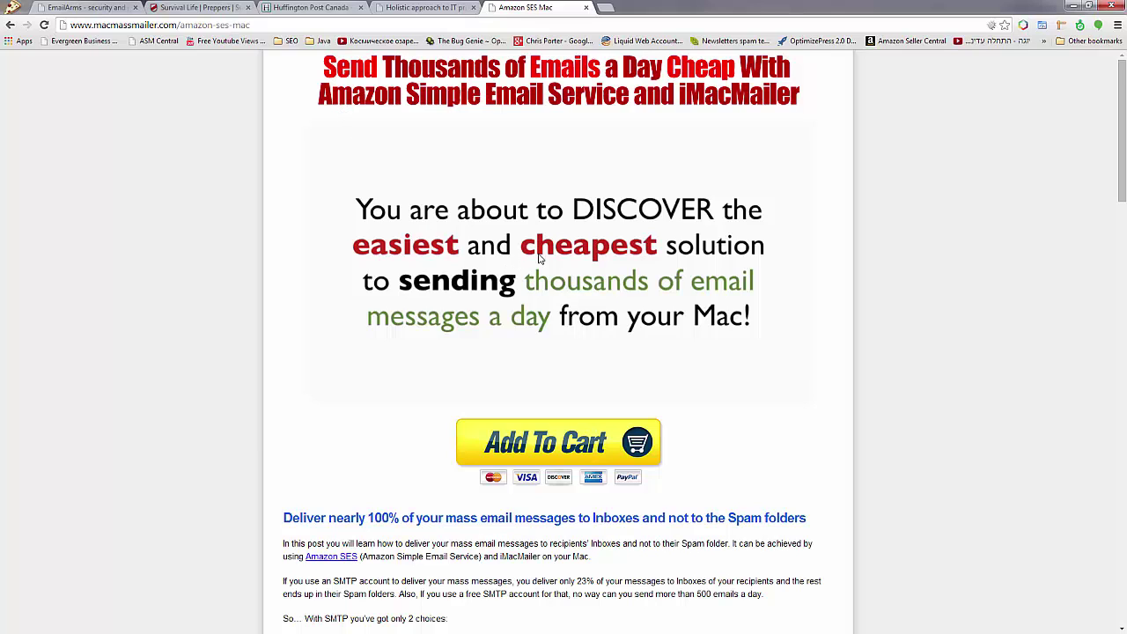
# Step: Examine the Amazon SES Mac sales page from the headline and video down to the Secure Order Form
pyautogui.scroll(-2, 537, 260)
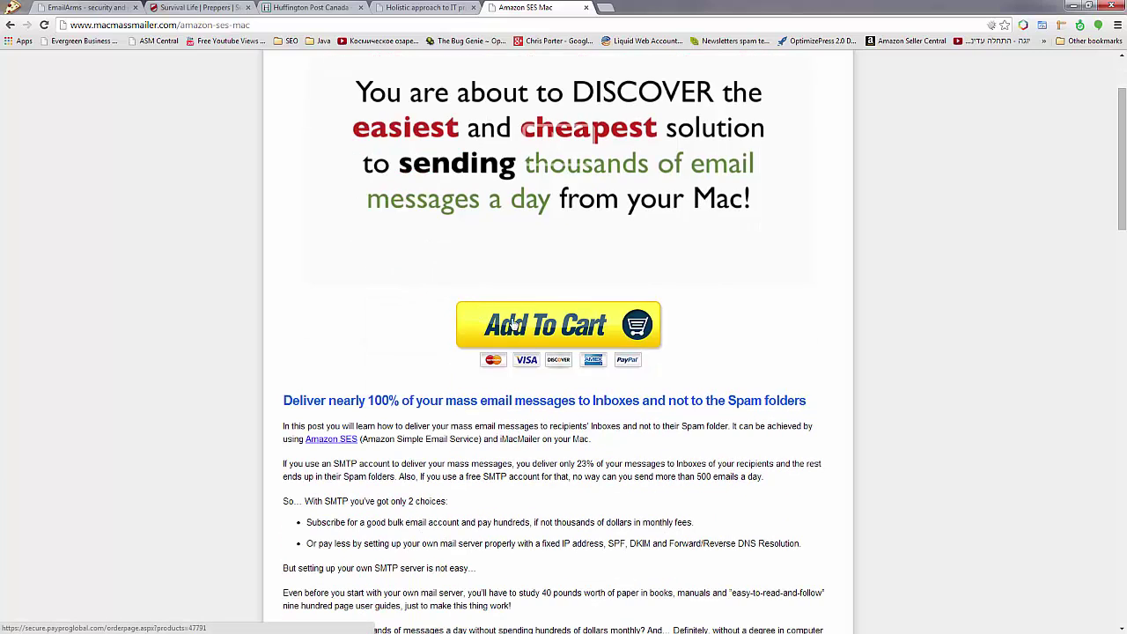
pyautogui.scroll(-4, 364, 342)
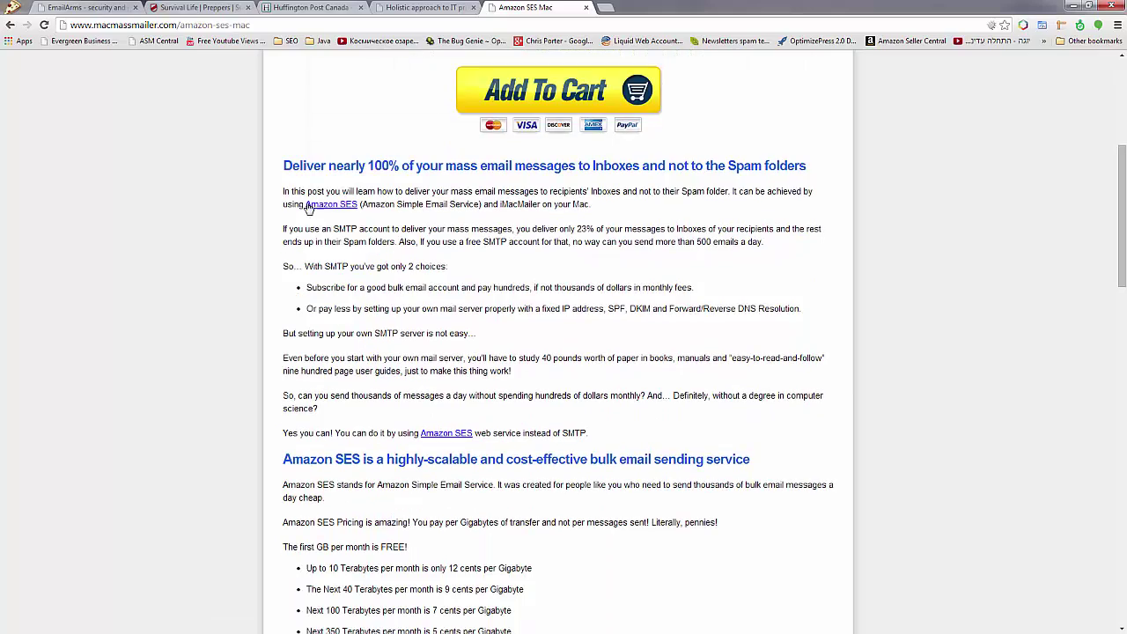
pyautogui.scroll(-8, 308, 208)
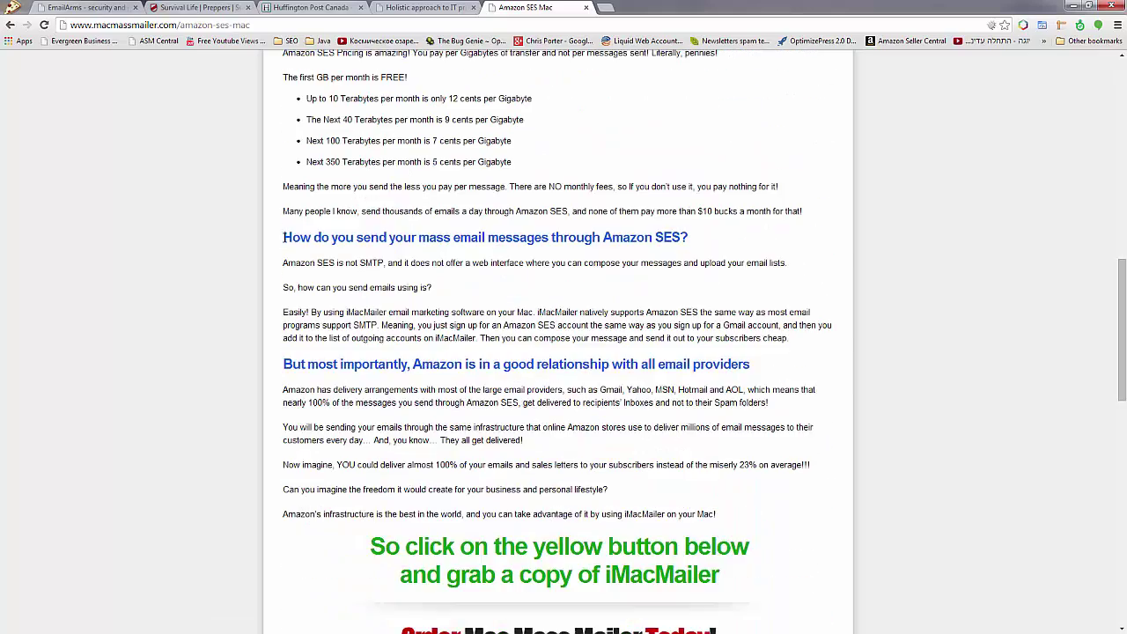
pyautogui.scroll(-10, 283, 244)
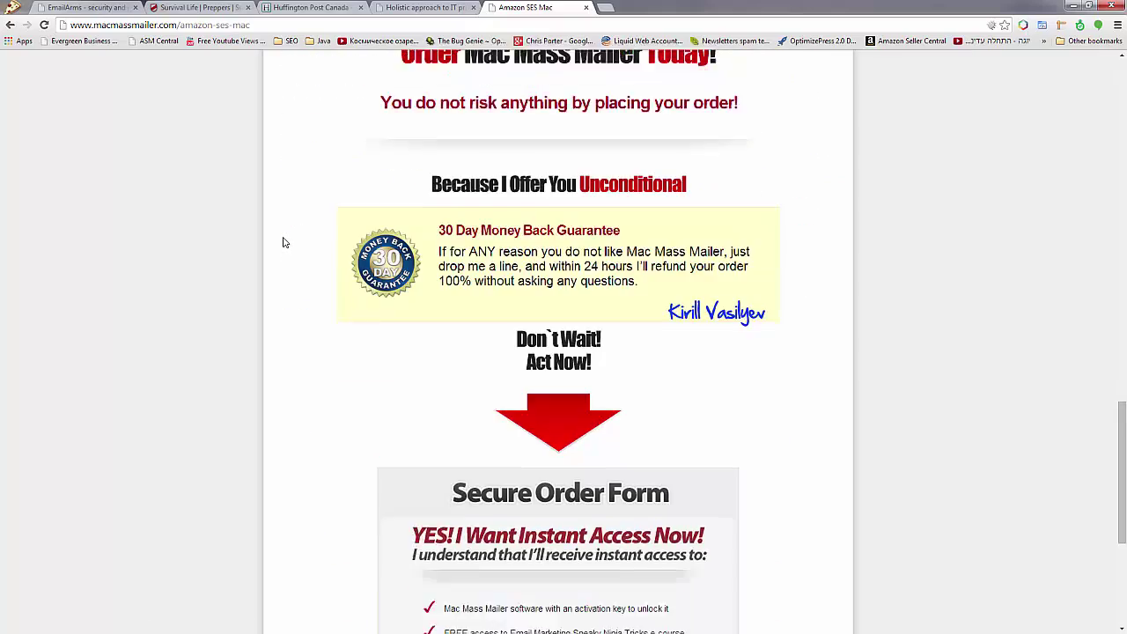
pyautogui.scroll(-2, 284, 242)
pyautogui.scroll(2, 396, 190)
pyautogui.scroll(-3, 422, 262)
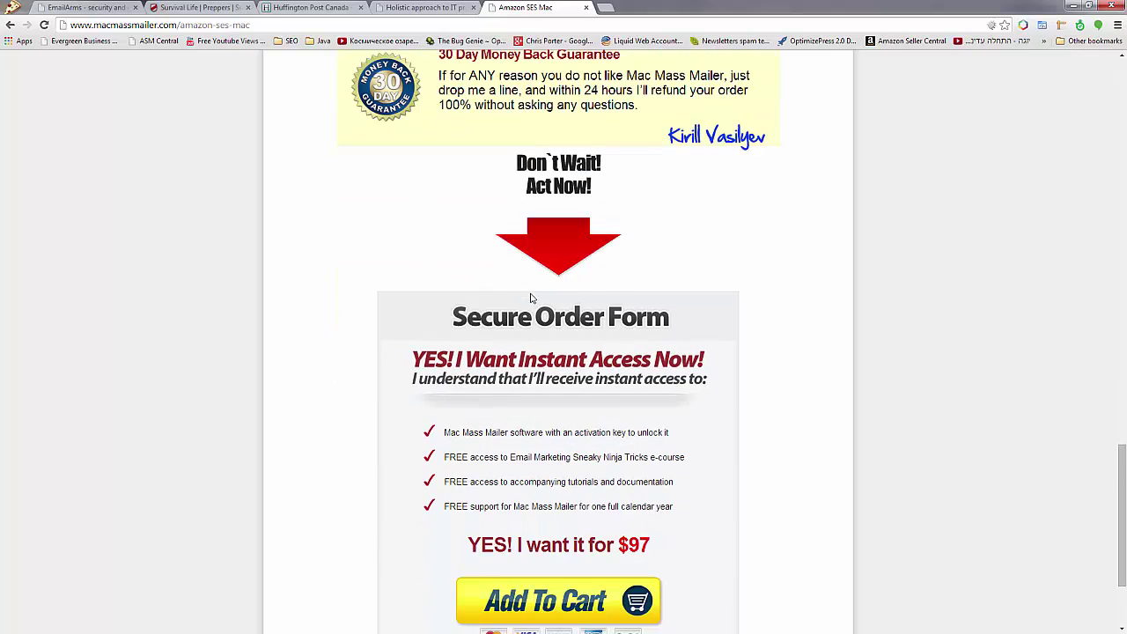
pyautogui.scroll(-3, 531, 303)
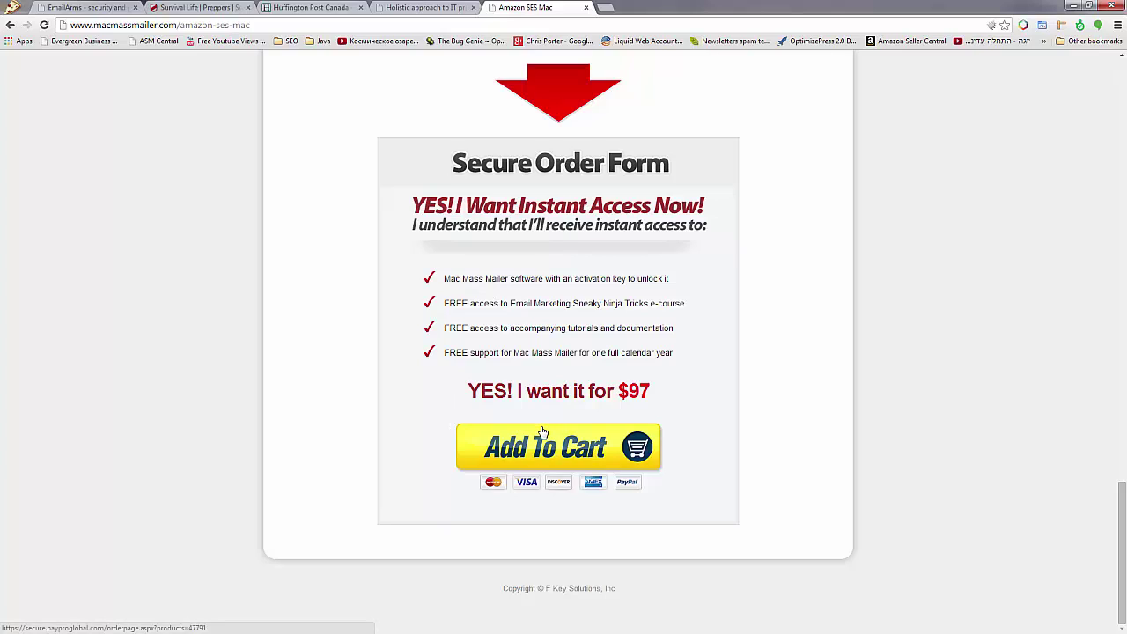
pyautogui.scroll(20, 533, 441)
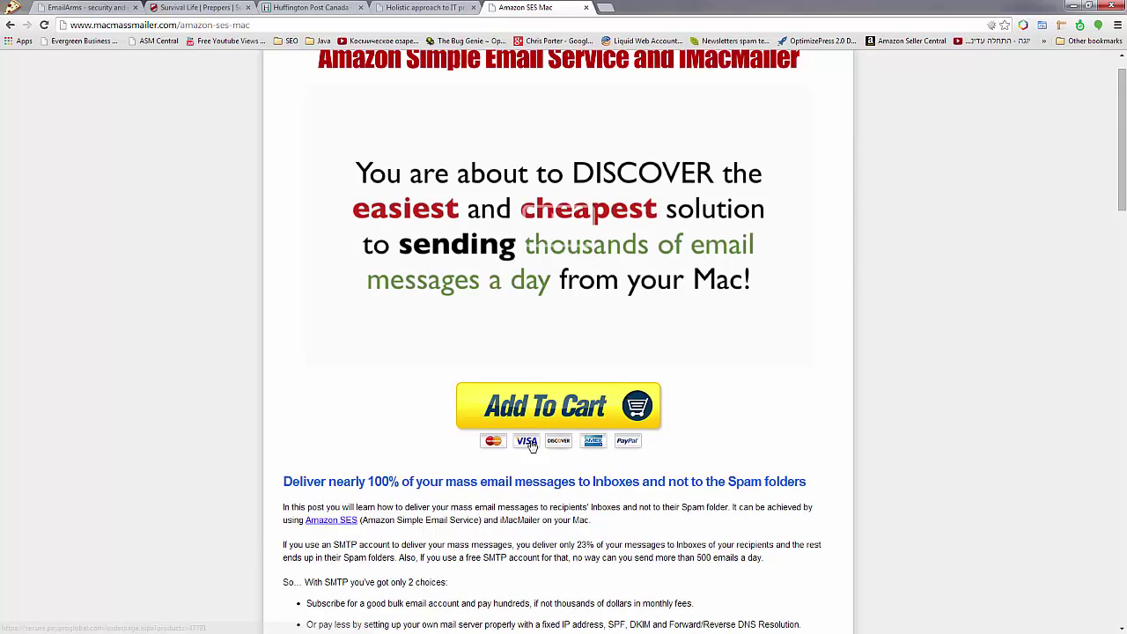
pyautogui.scroll(1, 532, 447)
pyautogui.scroll(-20, 531, 446)
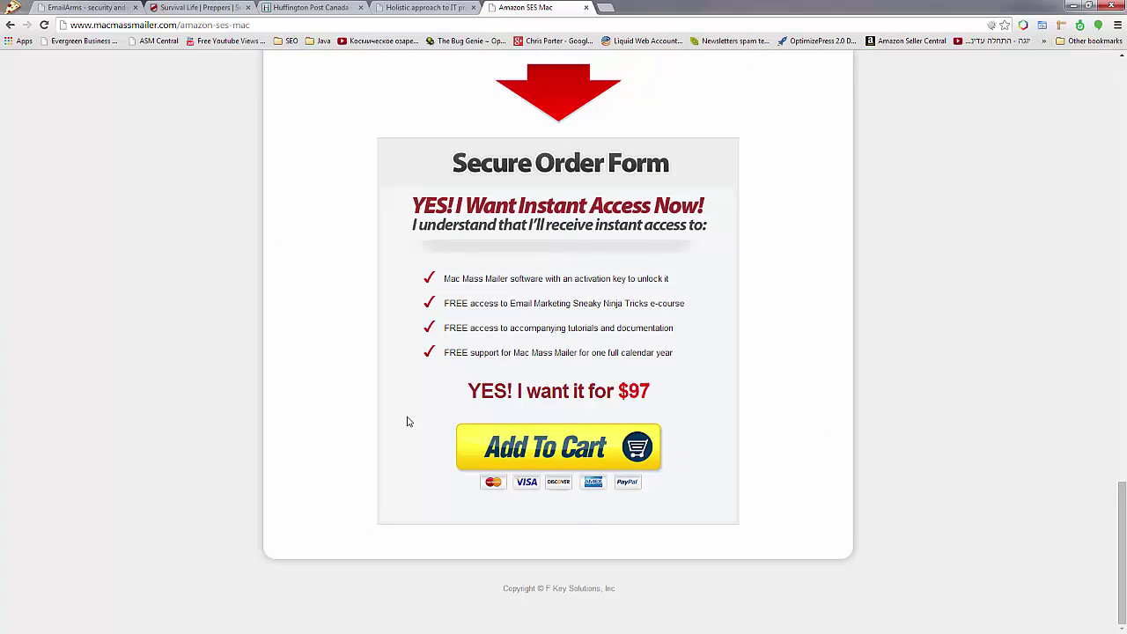
# Step: Open the Internet Kiosk Pro product page from the EmailArms site and view its video and purchase area
pyautogui.click(81, 9)
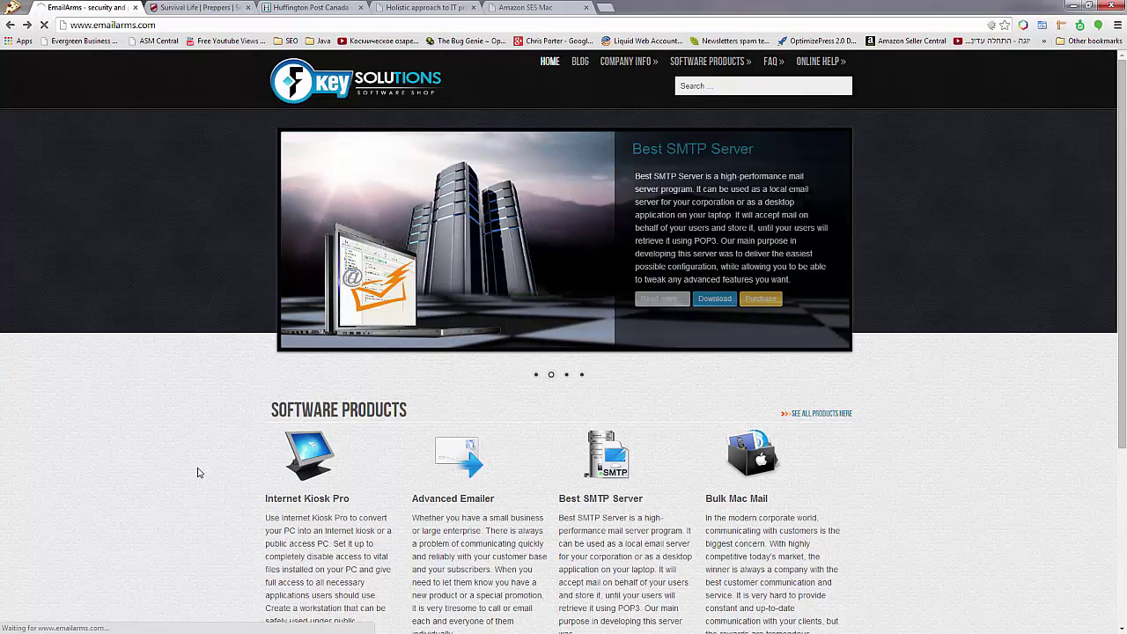
pyautogui.click(261, 461)
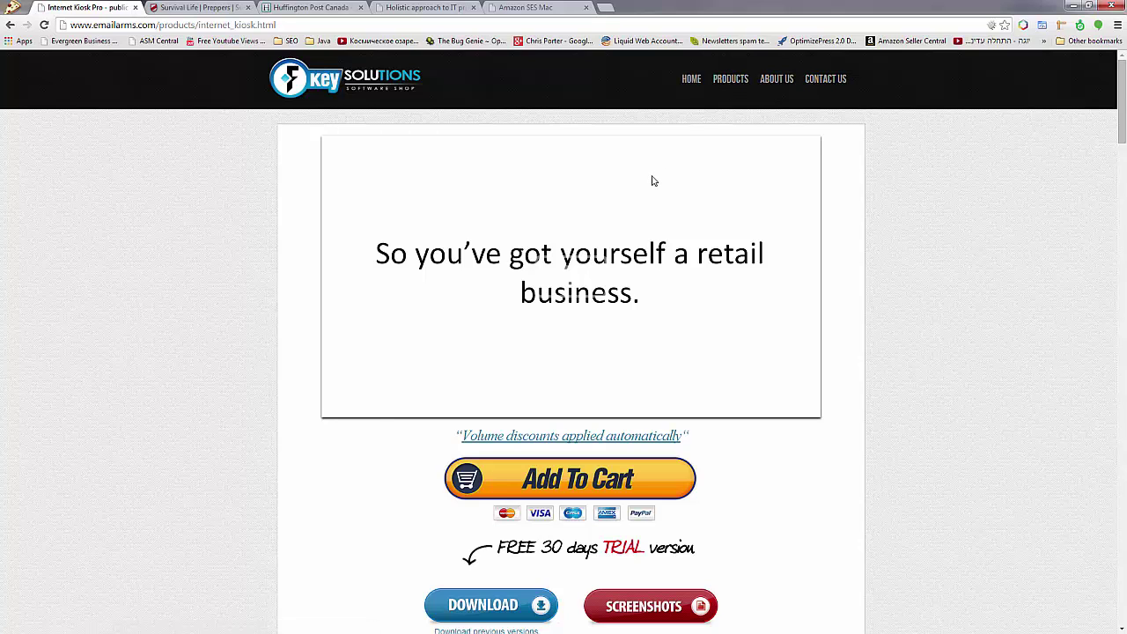
pyautogui.scroll(-2, 616, 186)
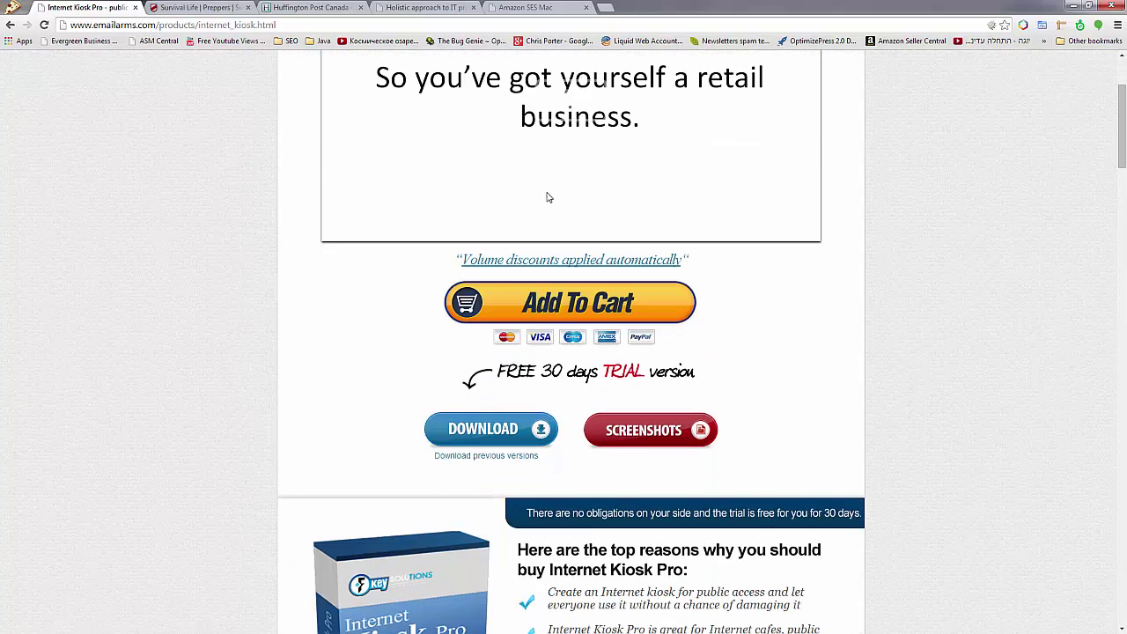
pyautogui.scroll(2, 537, 198)
pyautogui.scroll(-1, 506, 205)
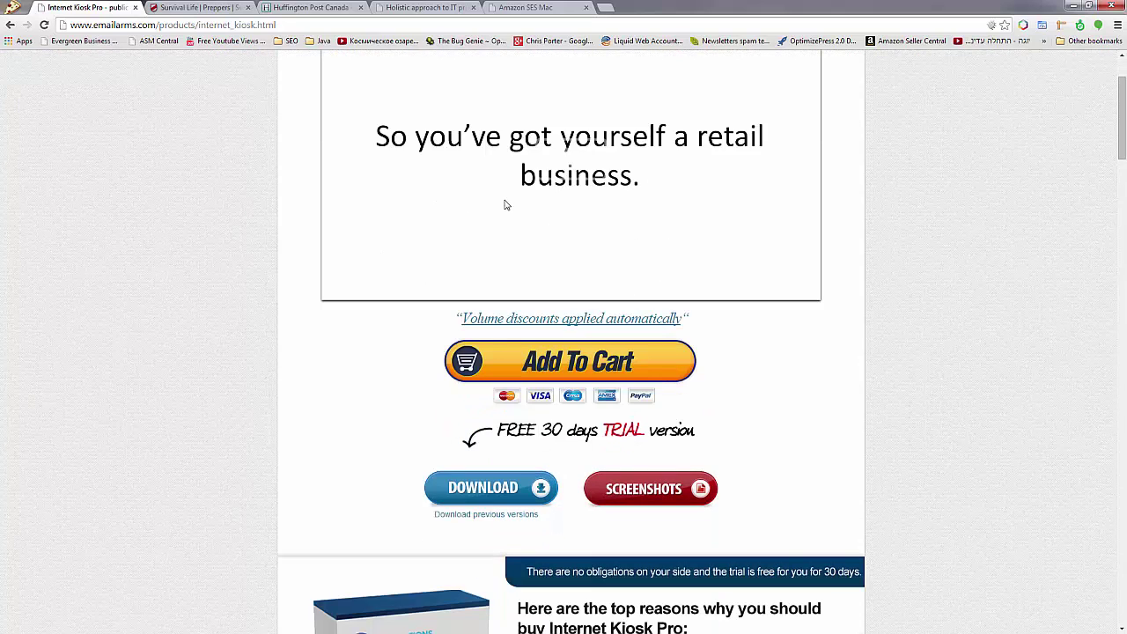
pyautogui.scroll(-2, 506, 205)
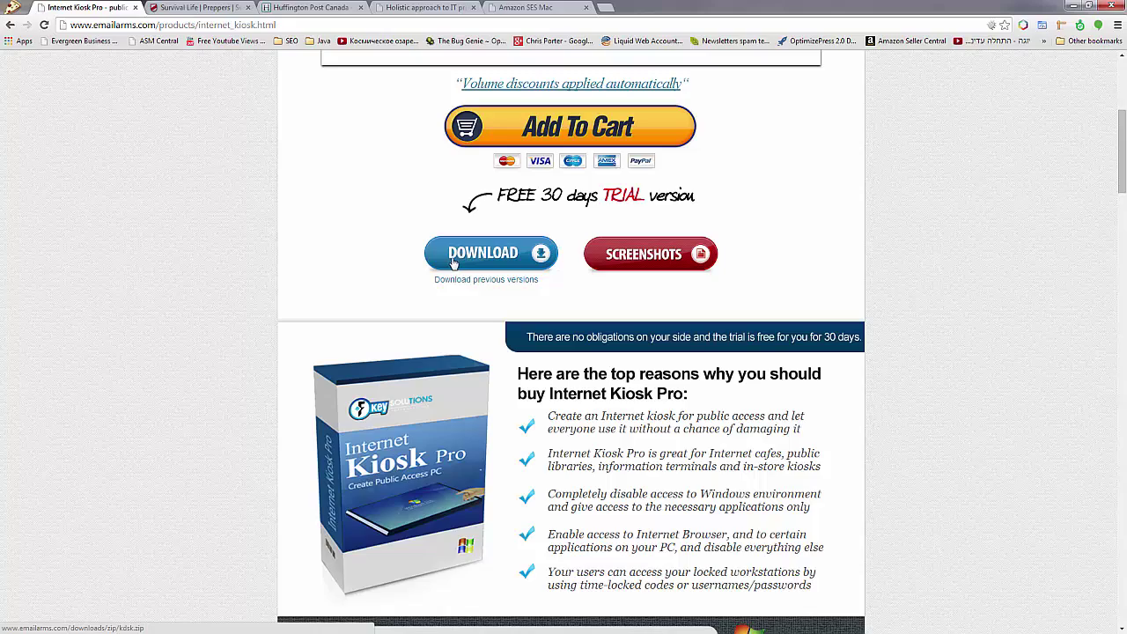
# Step: Examine the Internet Kiosk Pro page's feature sections, trial download and guarantee down to the final Add To Cart button
pyautogui.scroll(-3, 449, 257)
pyautogui.scroll(-1, 444, 253)
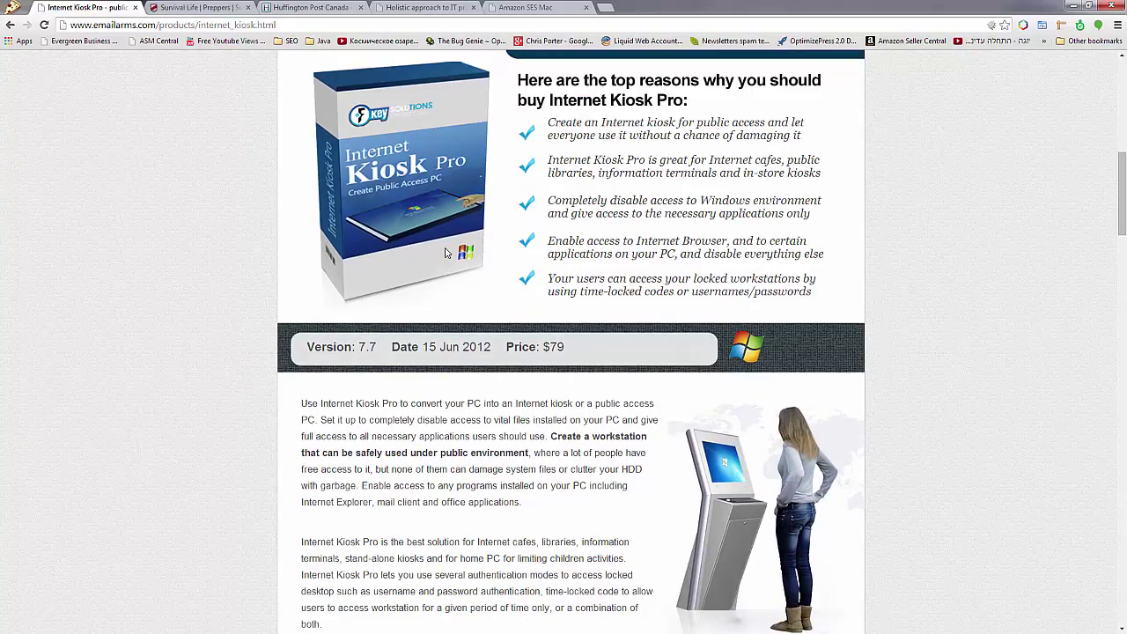
pyautogui.scroll(-3, 396, 335)
pyautogui.scroll(-15, 413, 333)
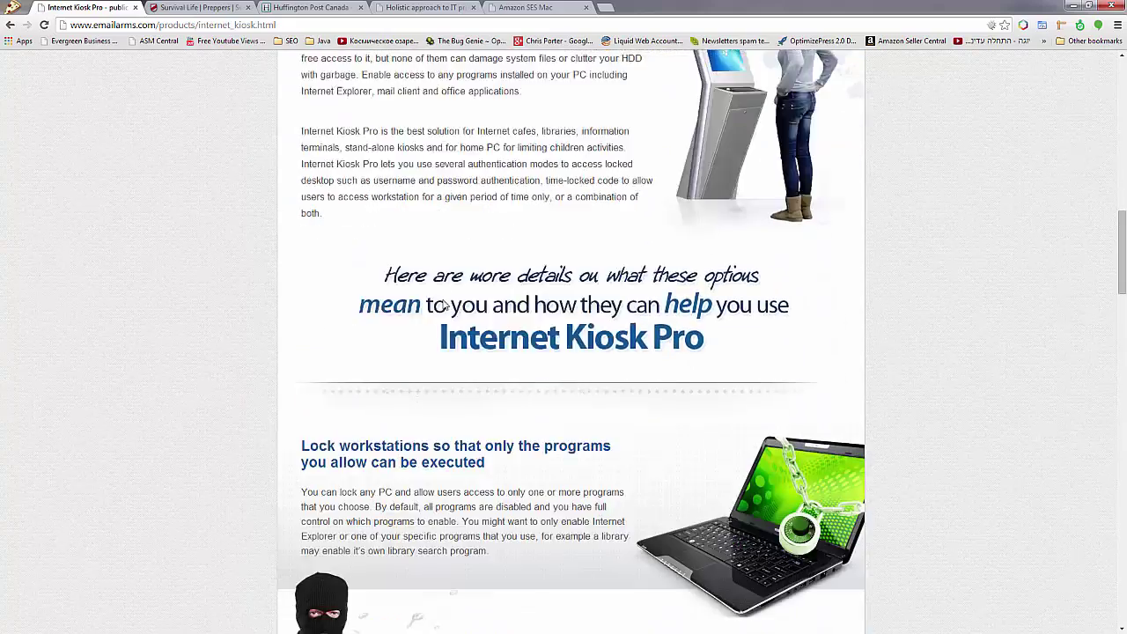
pyautogui.scroll(-15, 436, 306)
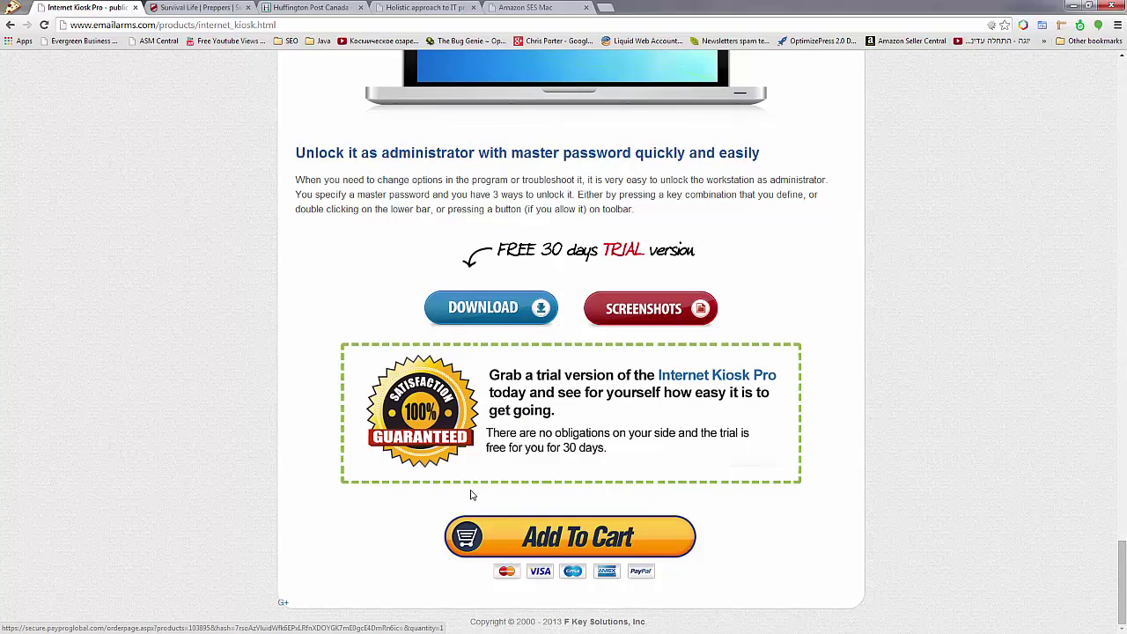
pyautogui.scroll(5, 471, 494)
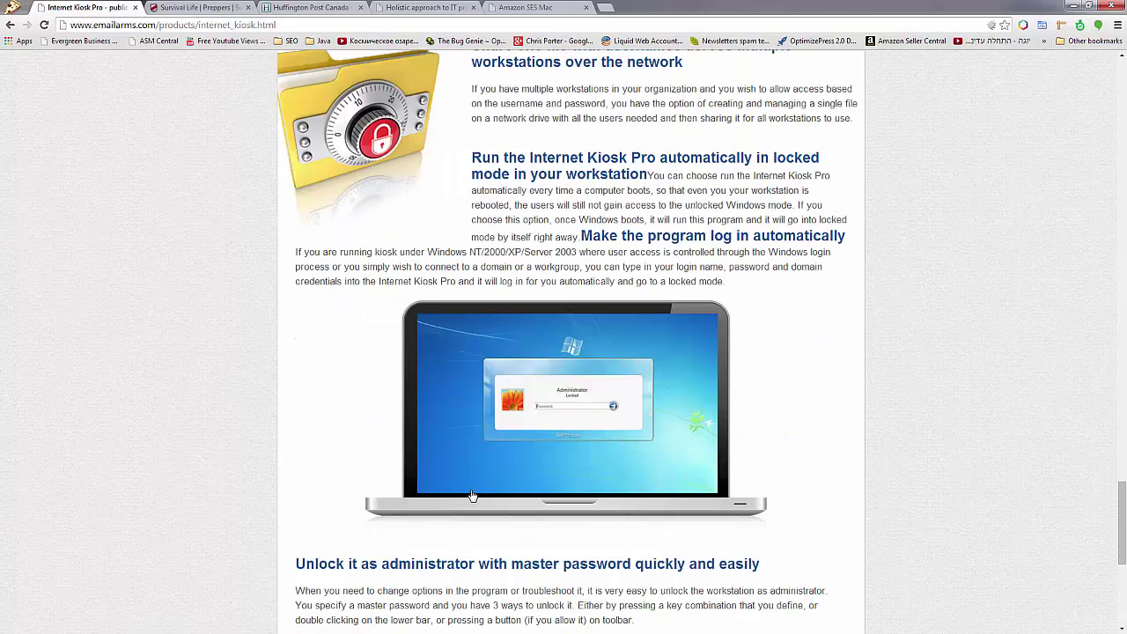
pyautogui.scroll(20, 473, 495)
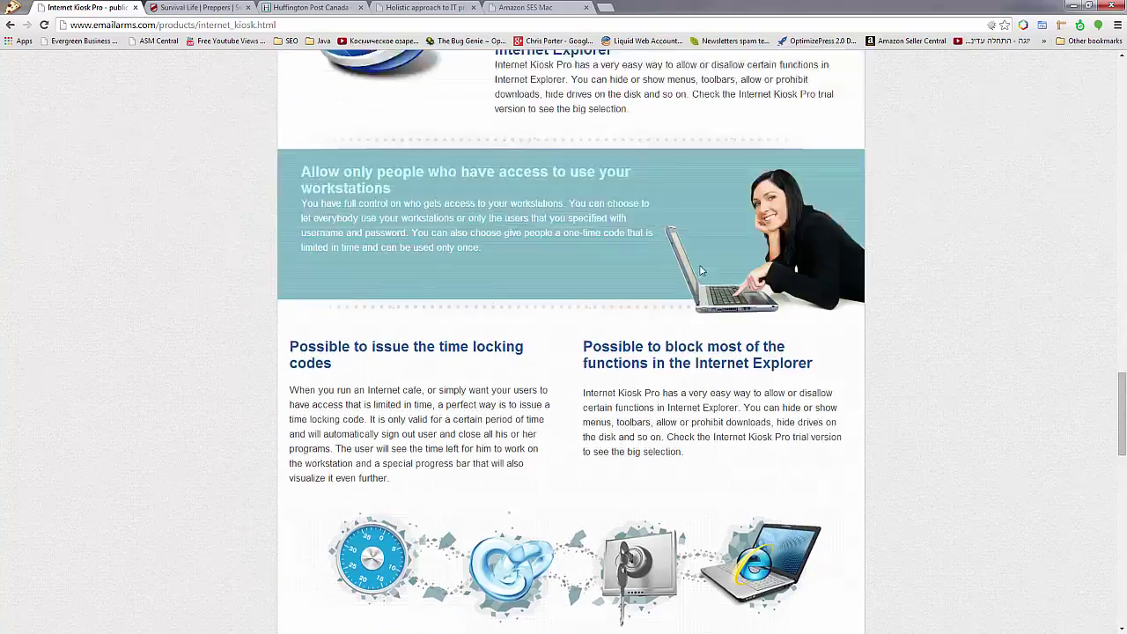
pyautogui.scroll(10, 701, 270)
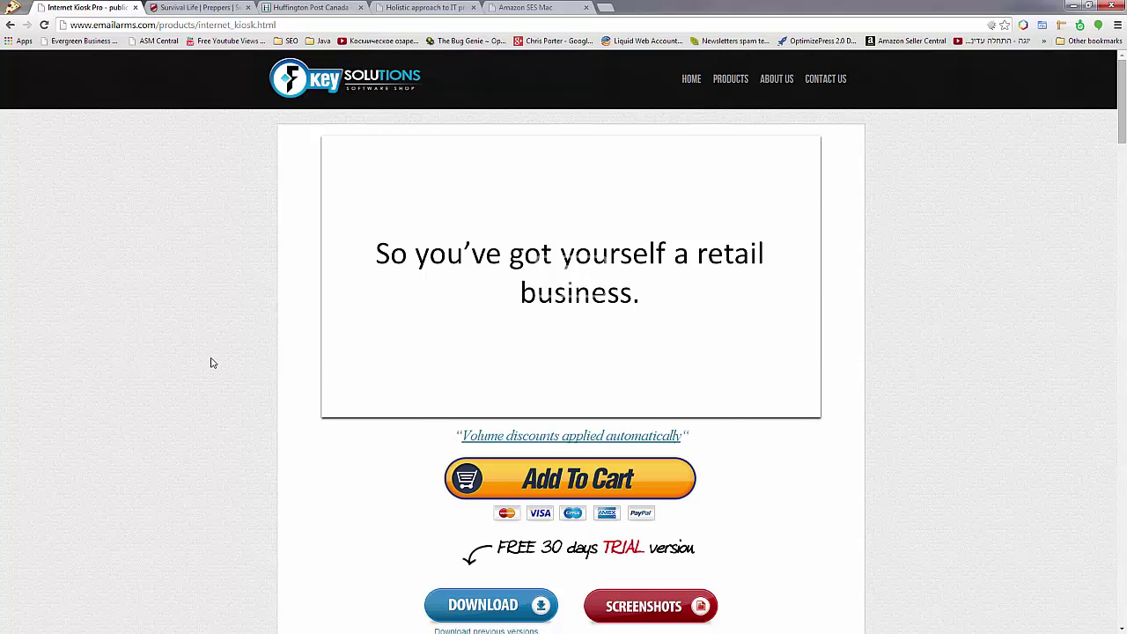
pyautogui.scroll(-20, 211, 362)
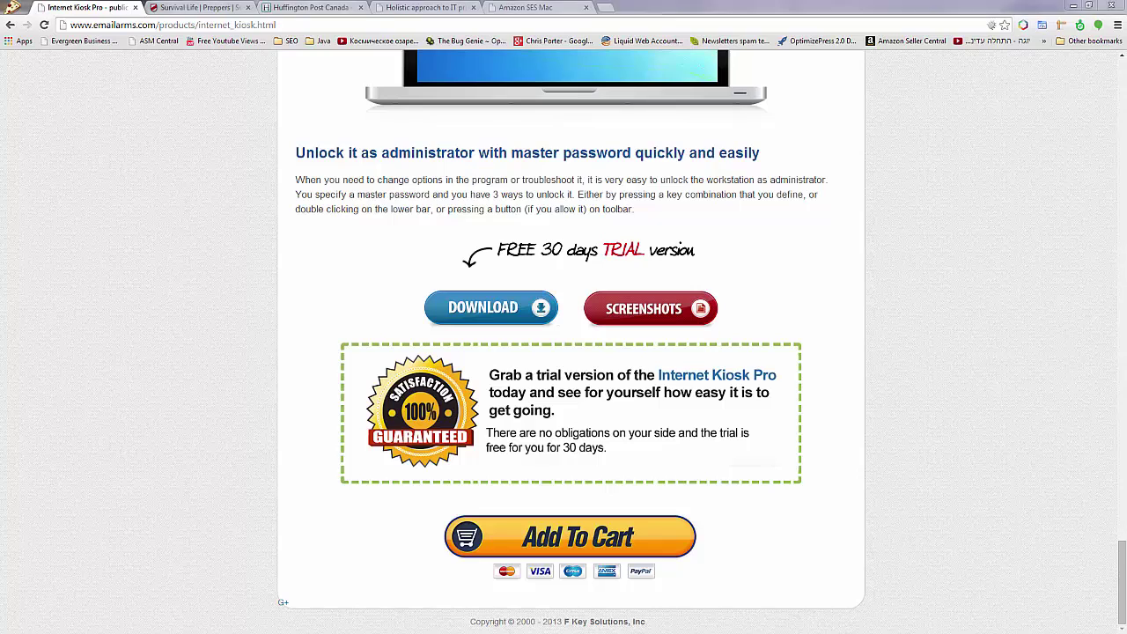
# Step: Check the sales page rules in the FreeMind mind map, and return to the EmailArms home page in Chrome
pyautogui.hotkey('alt', 'Tab')
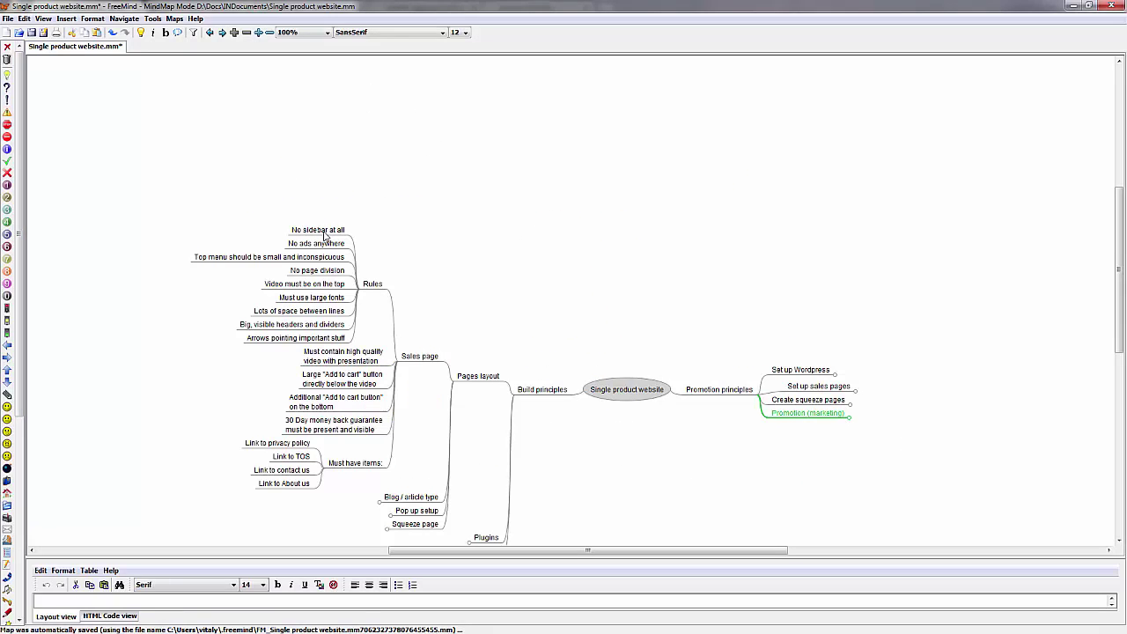
pyautogui.hotkey('alt', 'Tab')
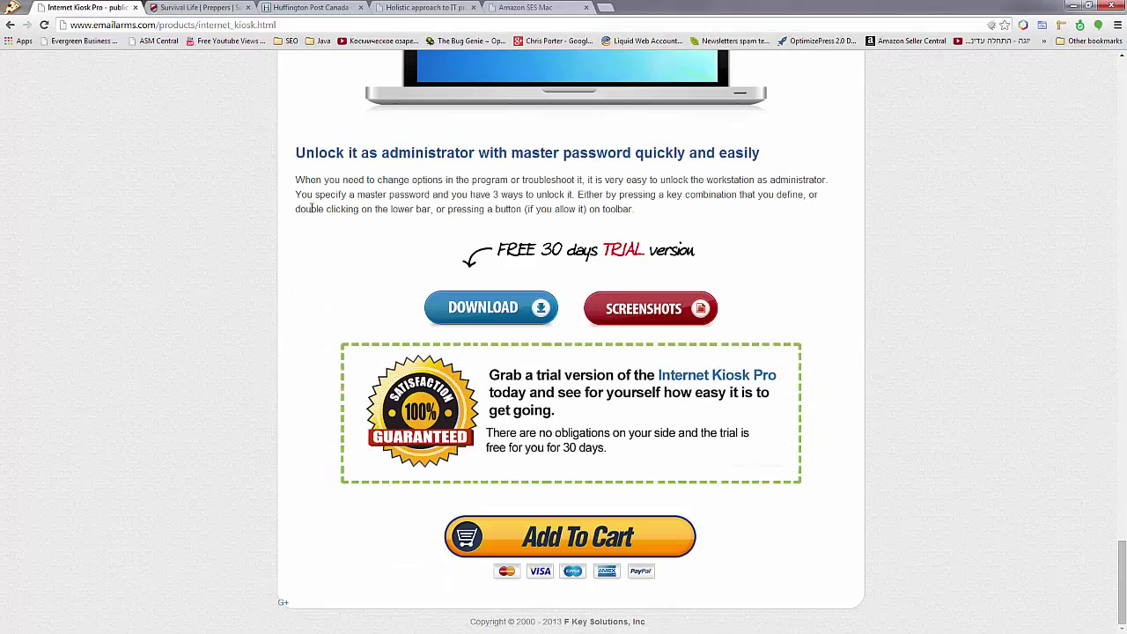
pyautogui.click(11, 25)
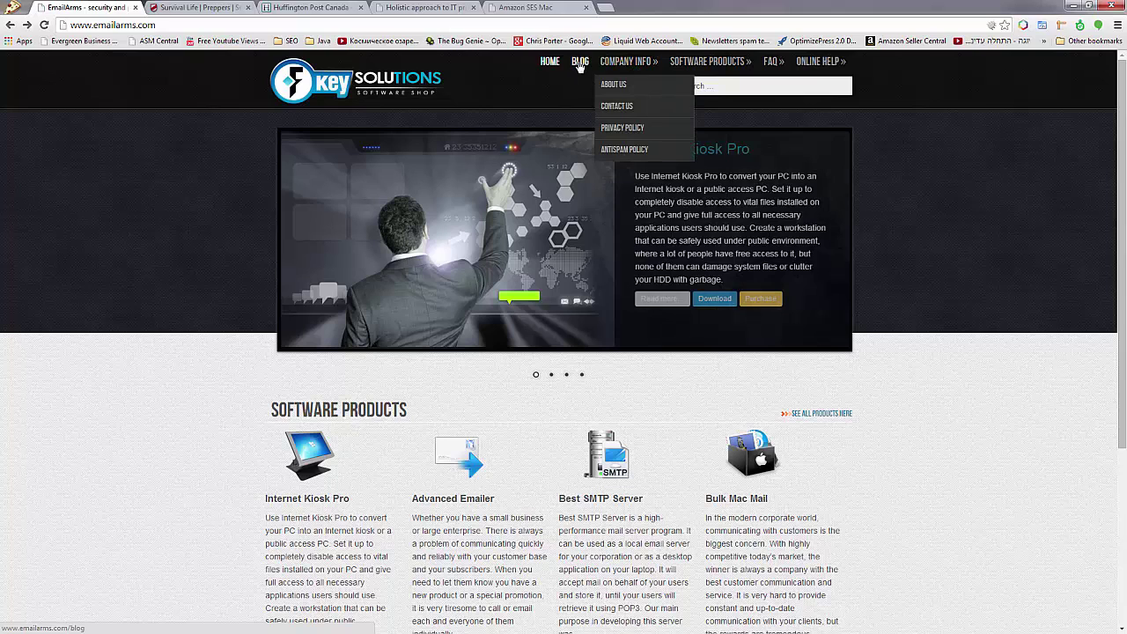
# Step: Open the EmailArms blog and examine its top menu, post list and recent posts sidebar
pyautogui.click(580, 65)
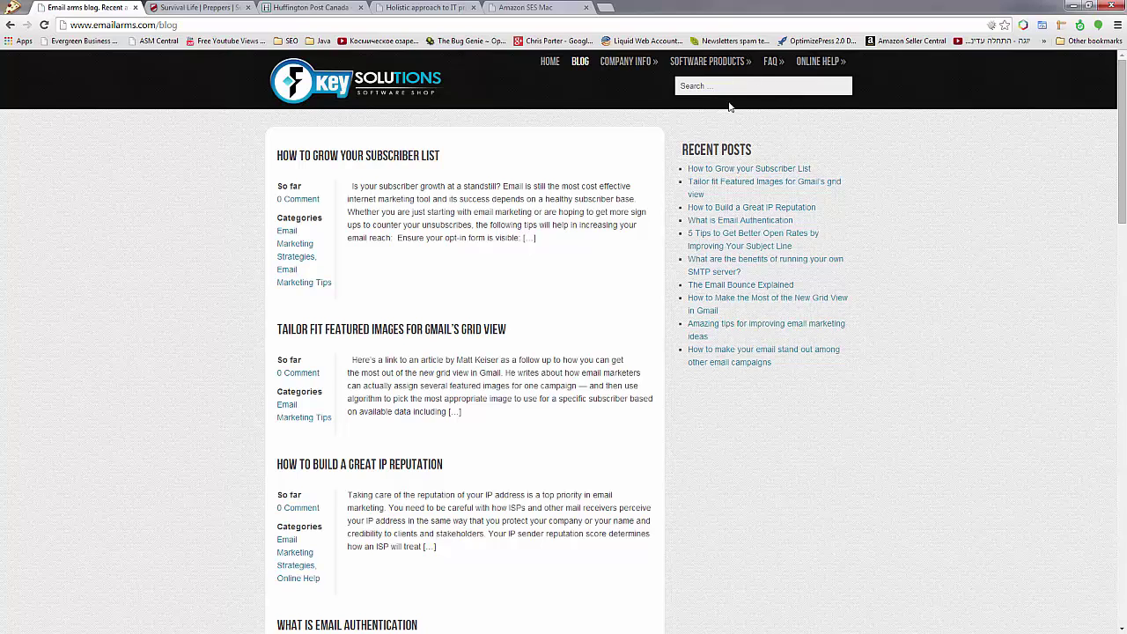
pyautogui.moveTo(649, 60)
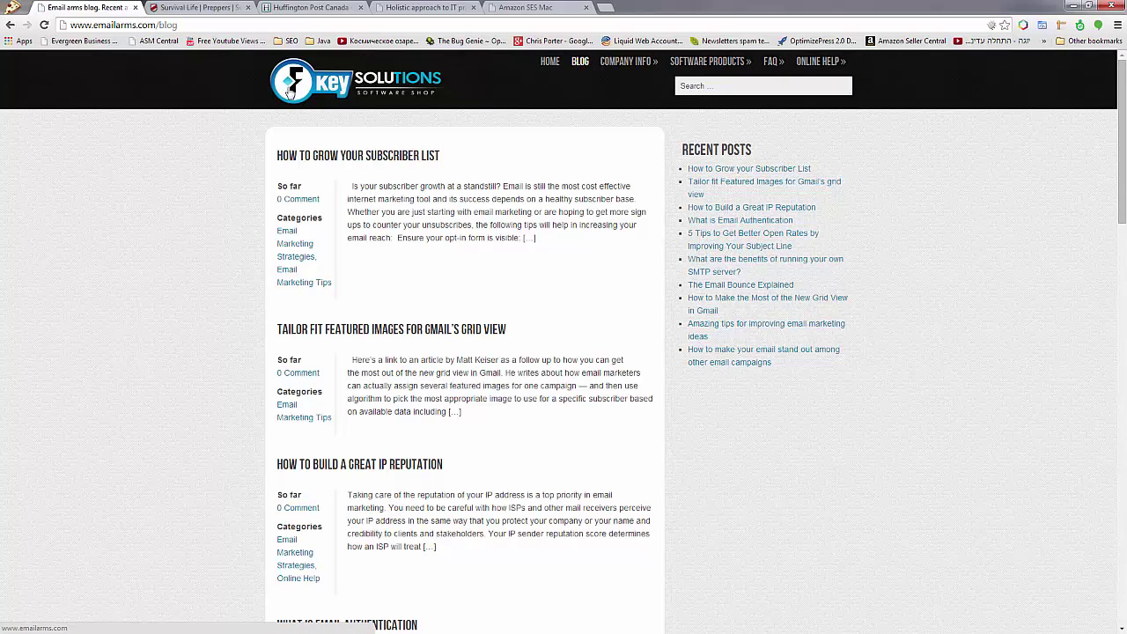
pyautogui.scroll(-20, 218, 187)
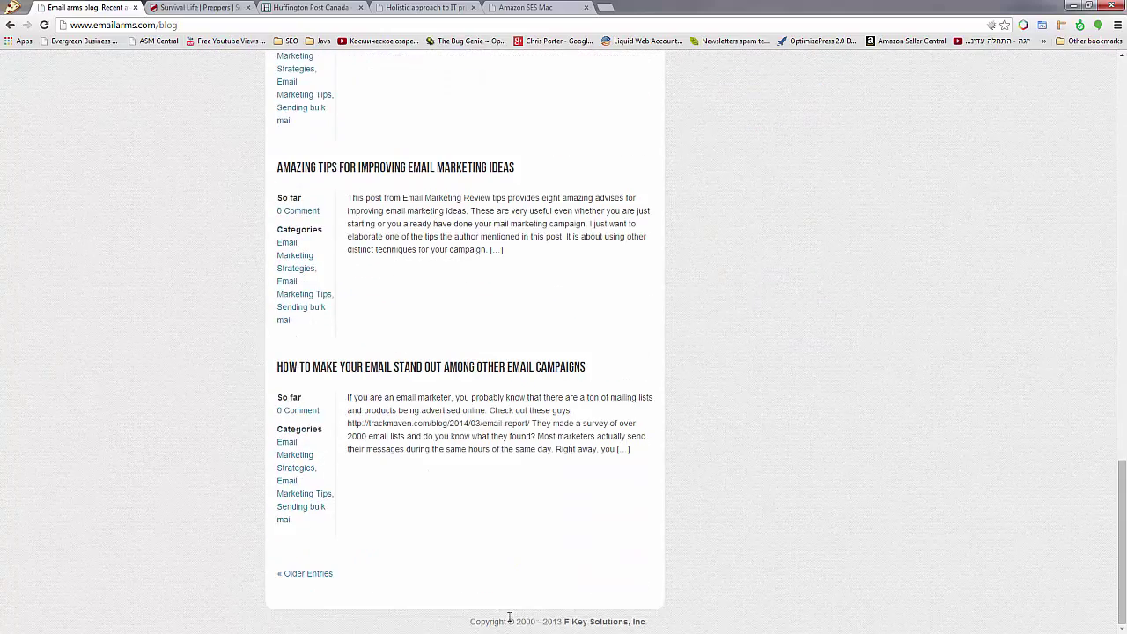
pyautogui.scroll(8, 380, 328)
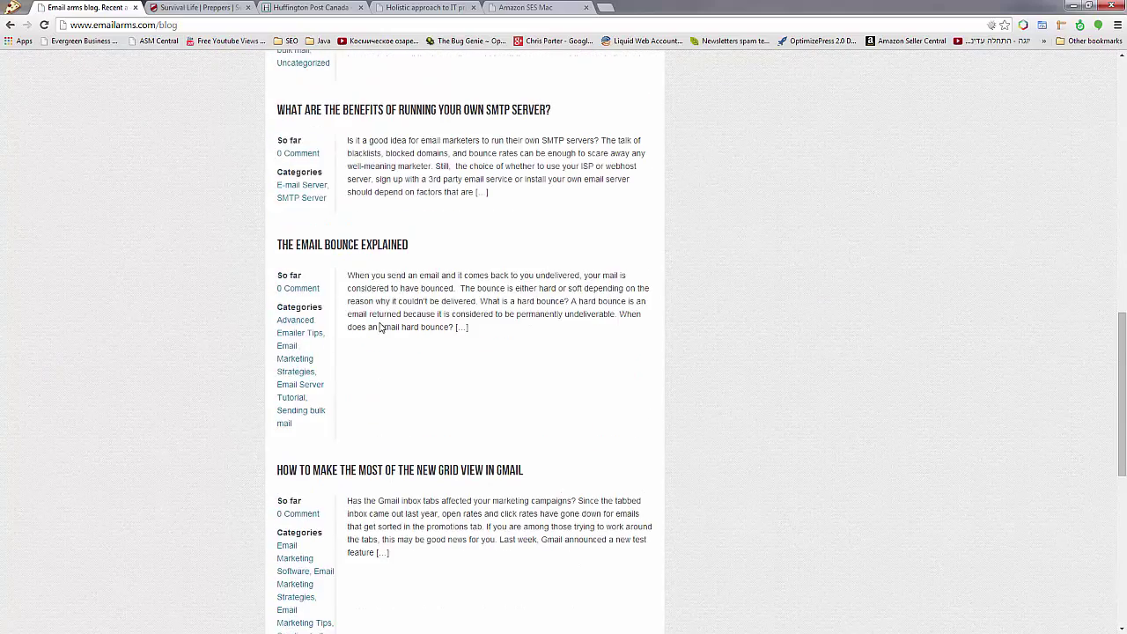
pyautogui.scroll(10, 380, 327)
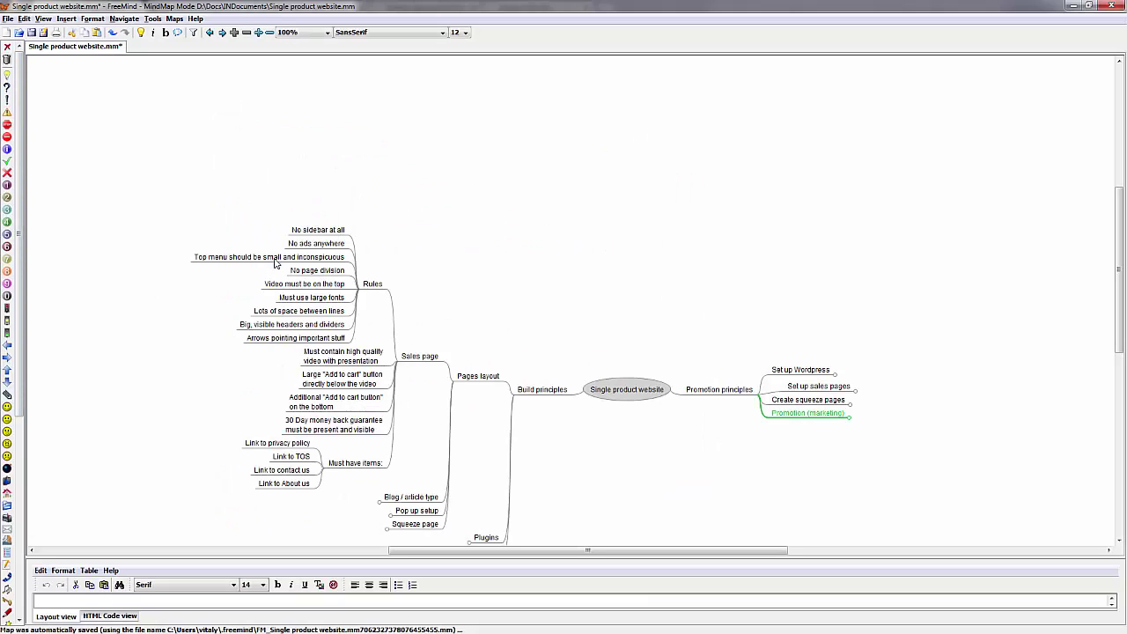
# Step: Select the rule "Top menu should be small and inconspicuous" in FreeMind, and return to the EmailArms home page in Chrome
pyautogui.click(231, 261)
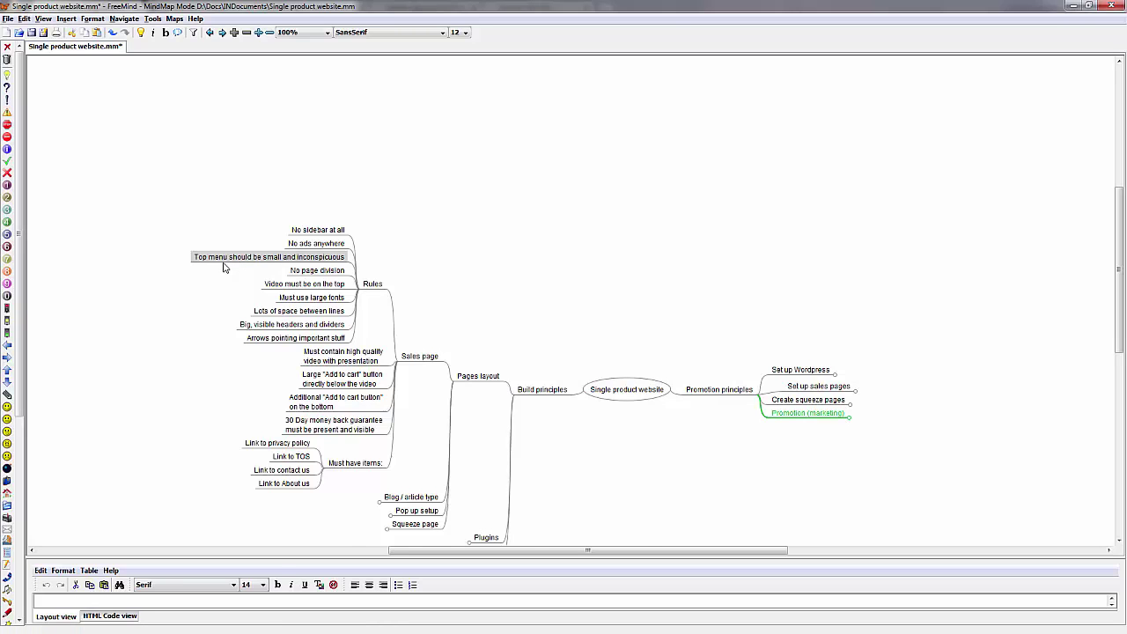
pyautogui.hotkey('alt', 'Tab')
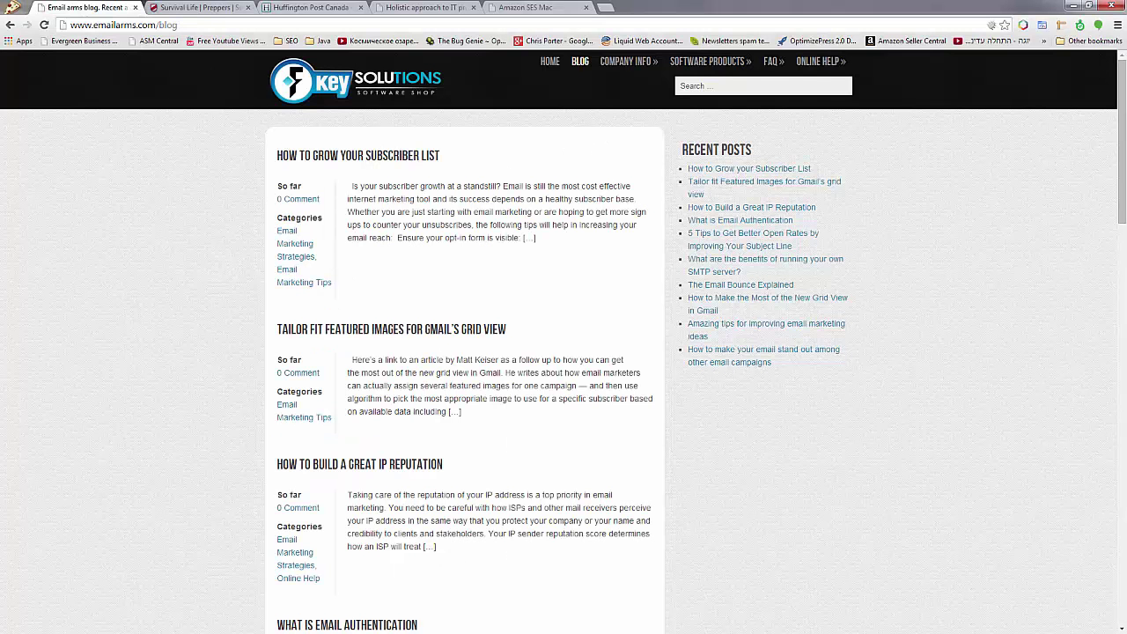
pyautogui.click(9, 24)
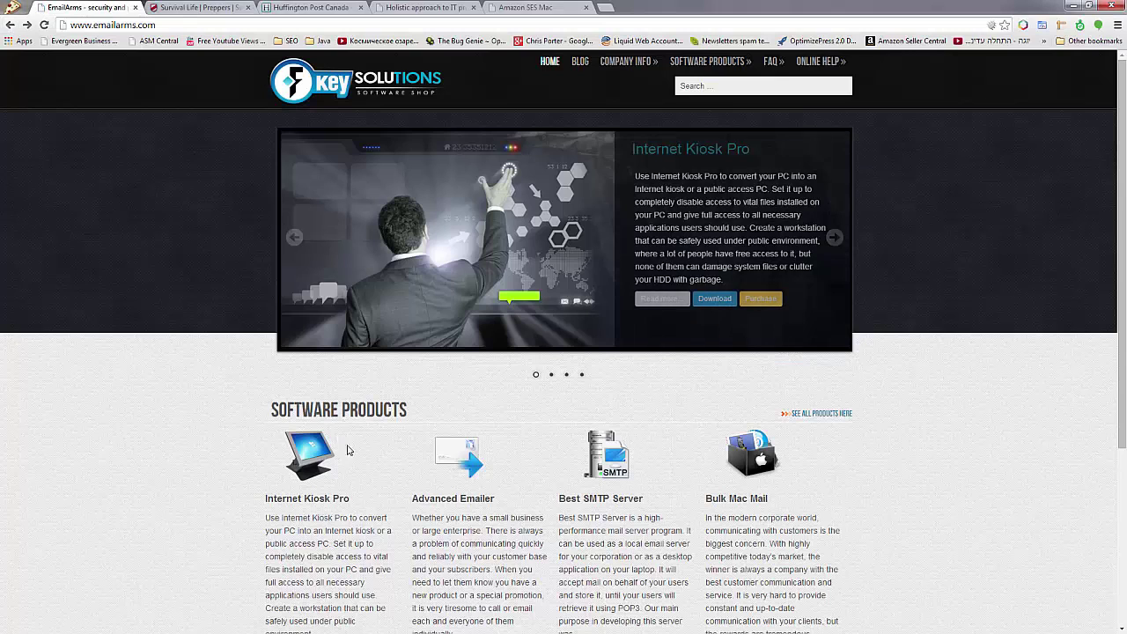
# Step: Open the Advanced Emailer product page and compare its layout with the sales page rules in the FreeMind mind map
pyautogui.click(459, 457)
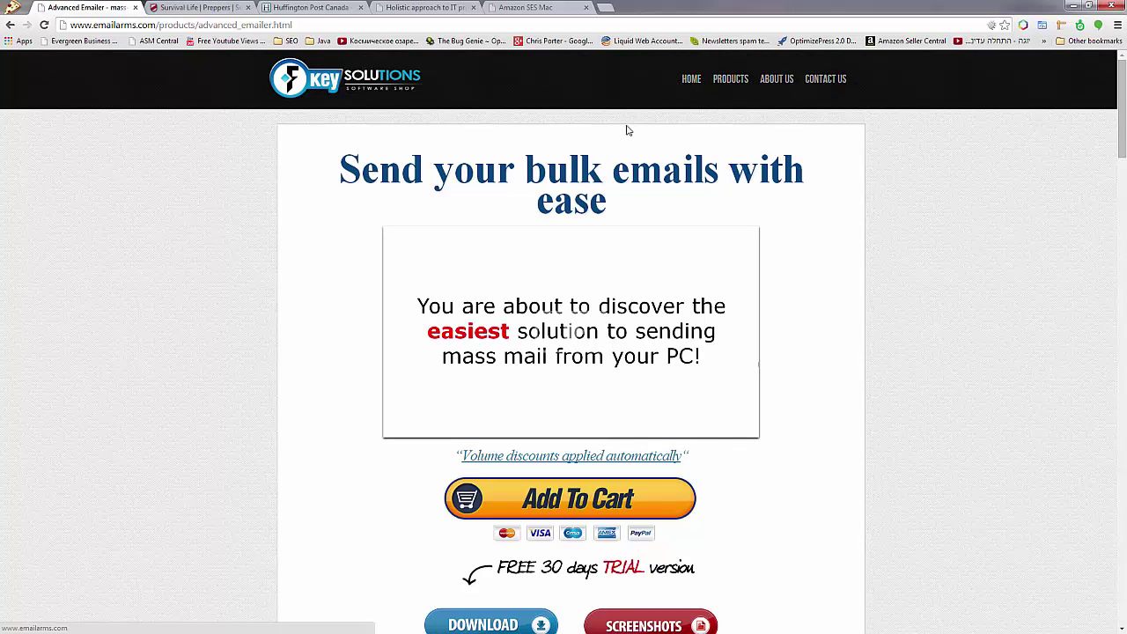
pyautogui.hotkey('alt', 'Tab')
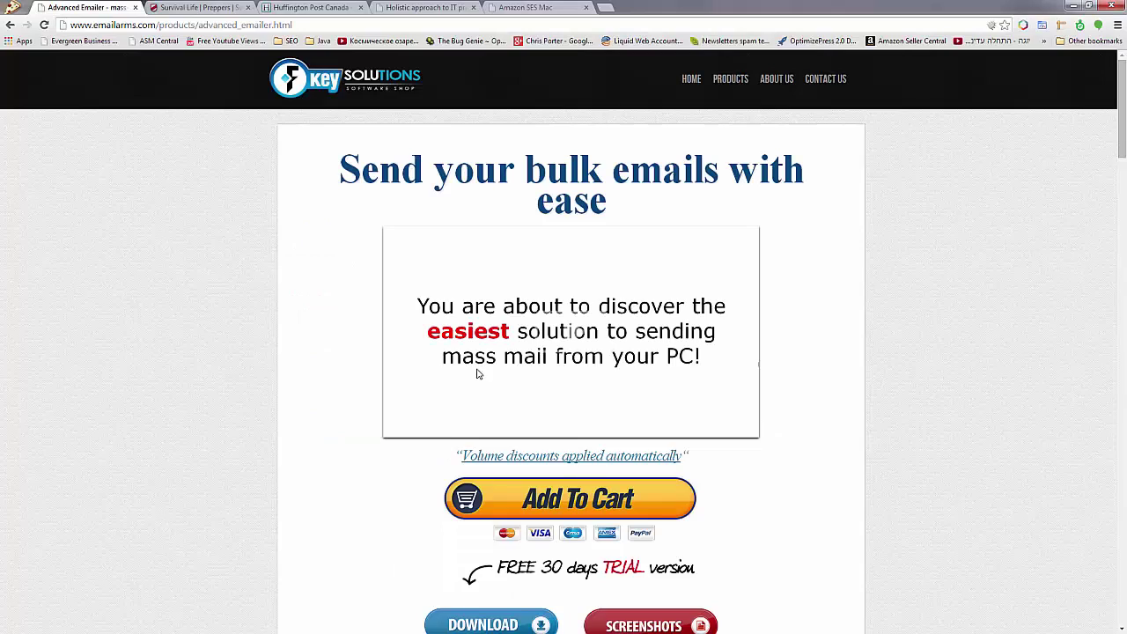
pyautogui.scroll(-8, 477, 374)
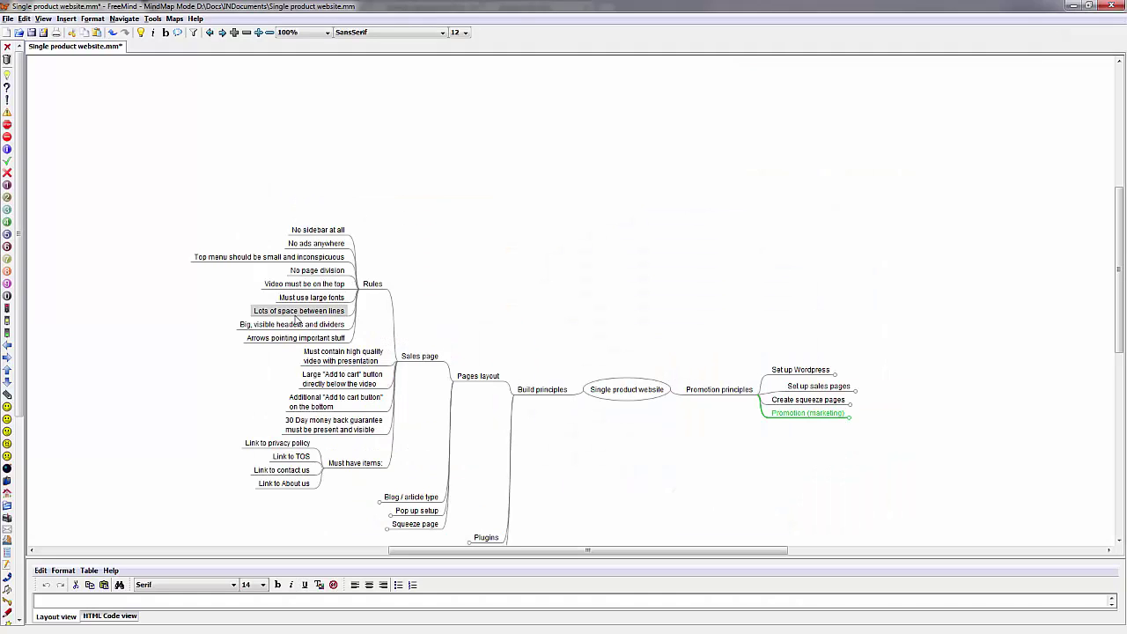
pyautogui.hotkey('alt', 'Tab')
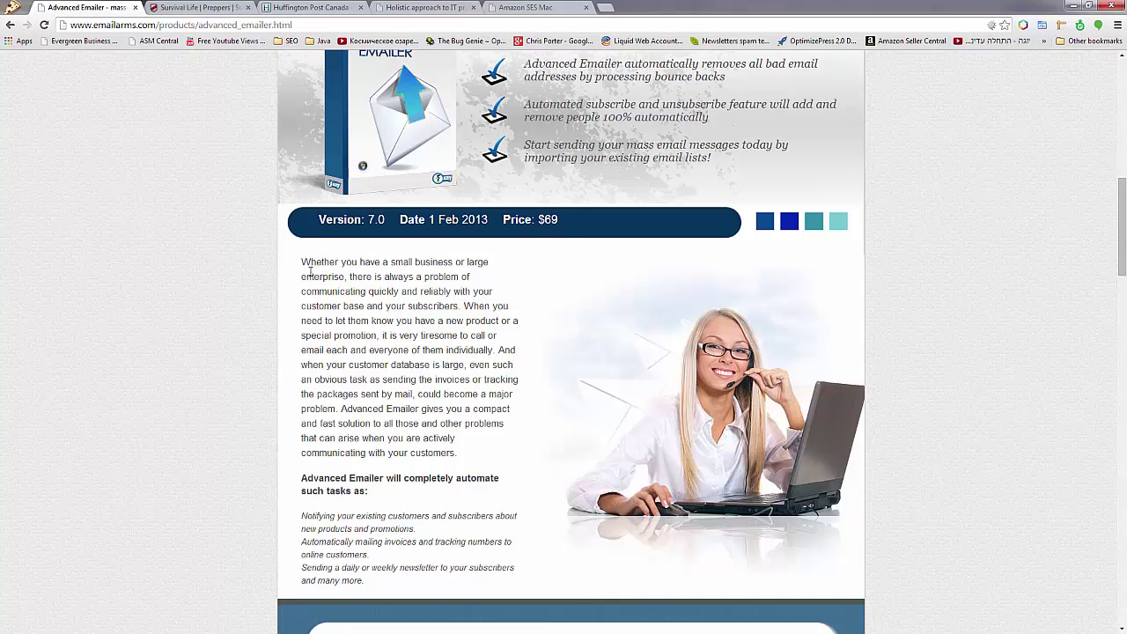
# Step: Open the Amazon SES Mac sales page and examine its overall layout, headings and line spacing at reduced and default zoom
pyautogui.click(530, 5)
pyautogui.scroll(10, 471, 281)
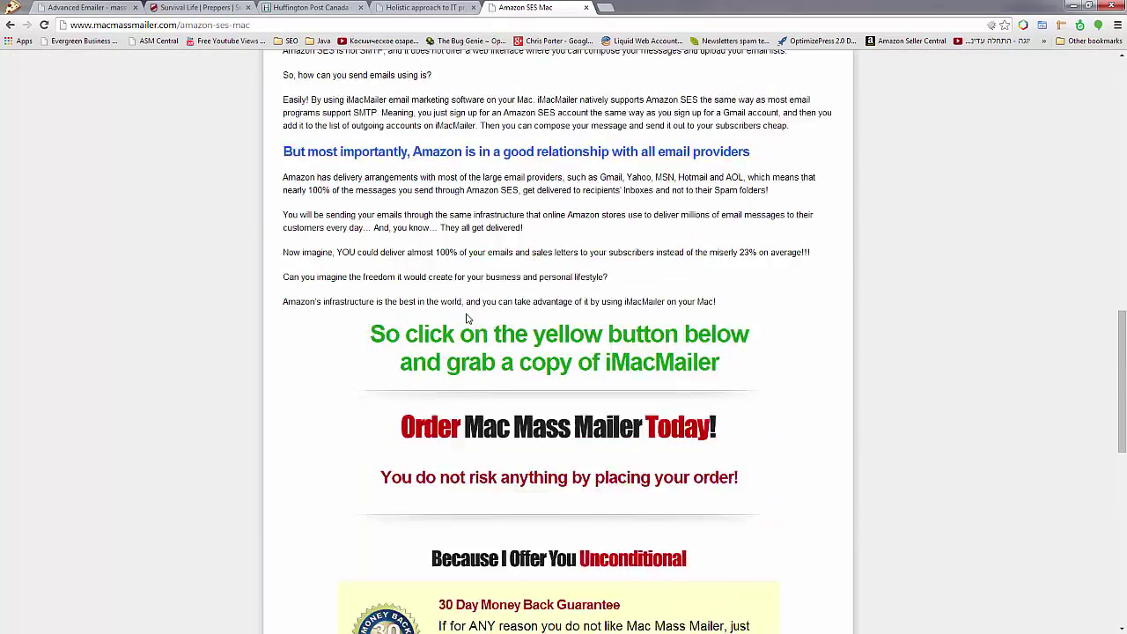
pyautogui.scroll(6, 468, 319)
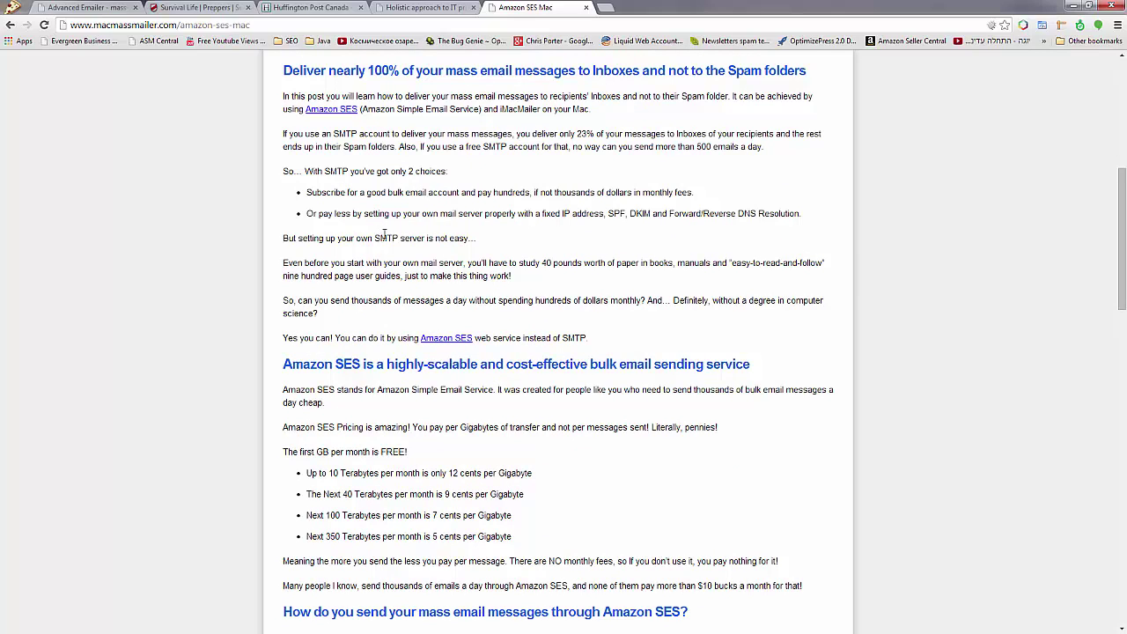
pyautogui.hotkey('ctrl', '-')
pyautogui.hotkey('ctrl', '-')
pyautogui.hotkey('ctrl', '-')
pyautogui.hotkey('ctrl', '-')
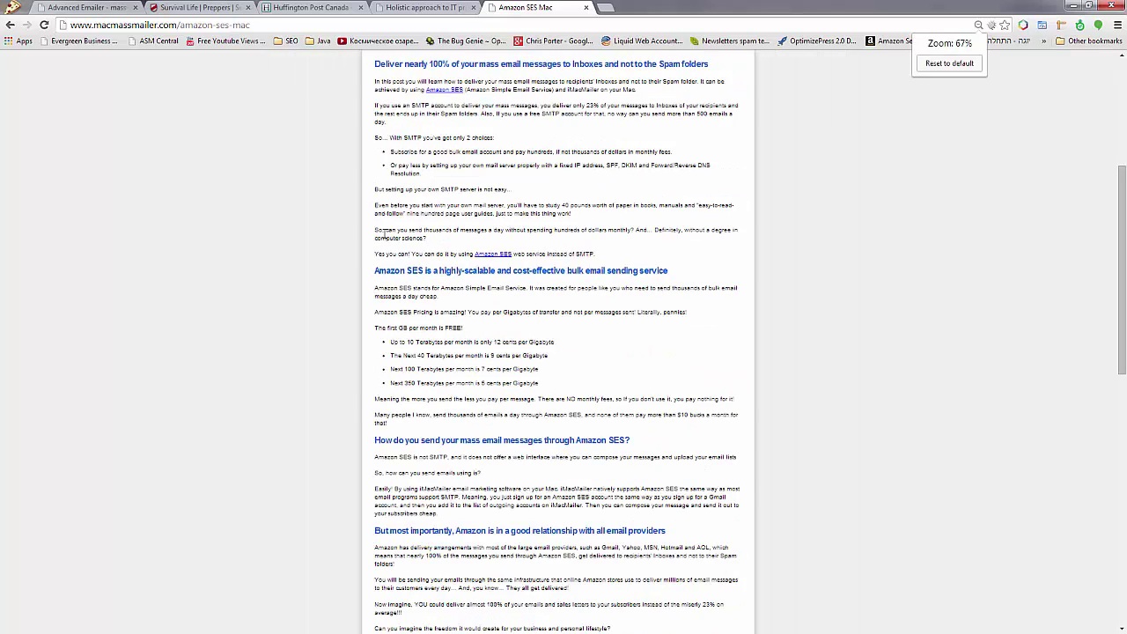
pyautogui.hotkey('ctrl', '-')
pyautogui.hotkey('ctrl', '-')
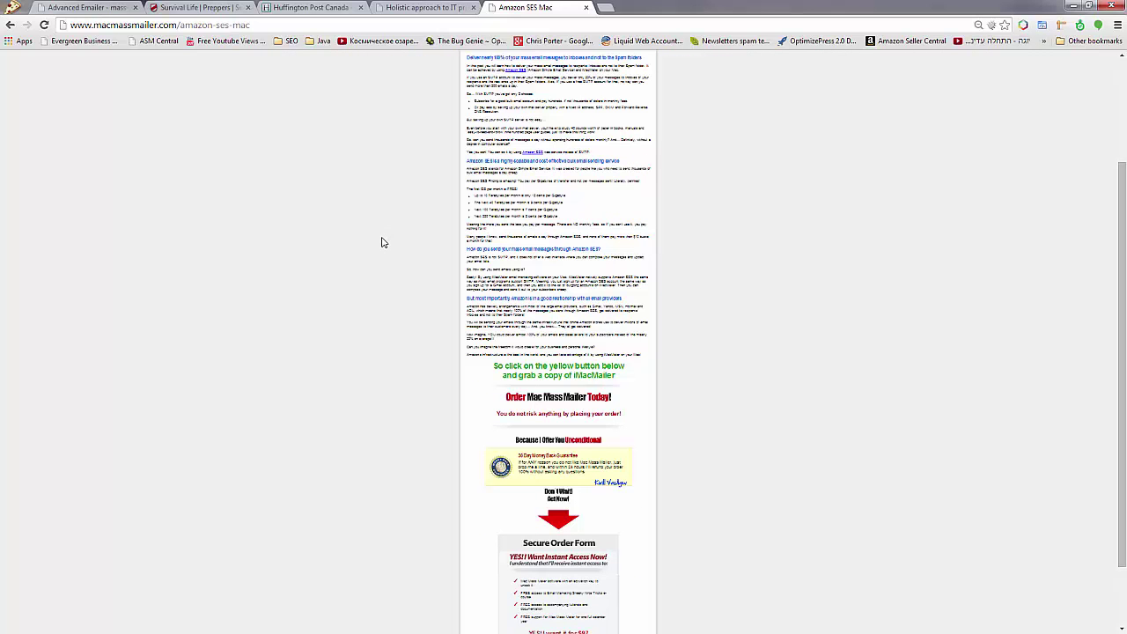
pyautogui.hotkey('ctrl', '0')
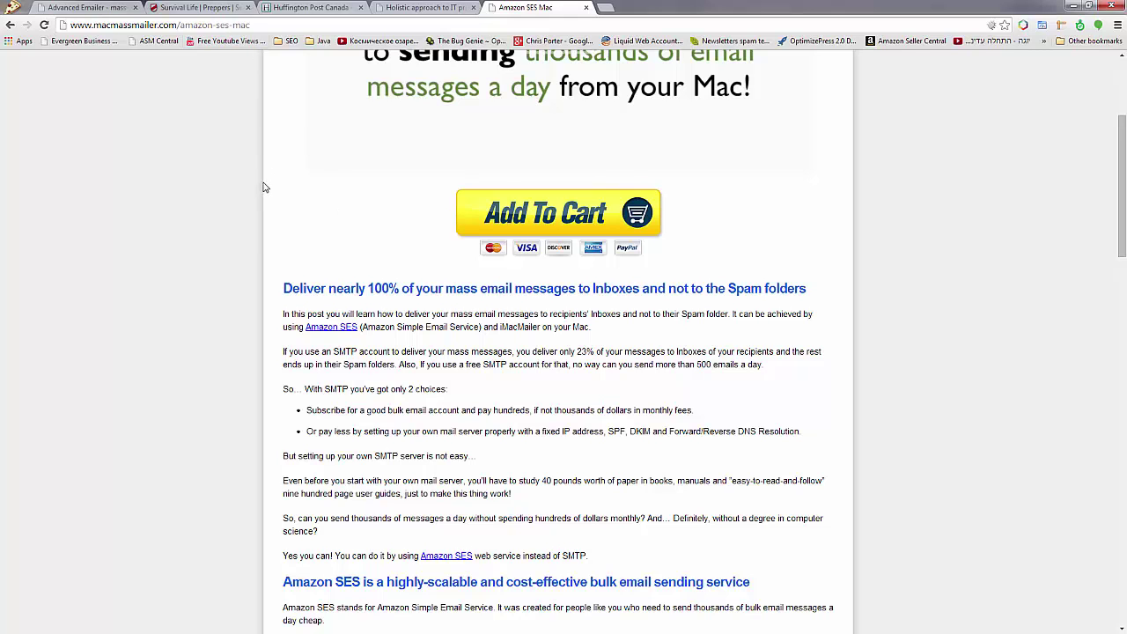
pyautogui.scroll(3, 237, 246)
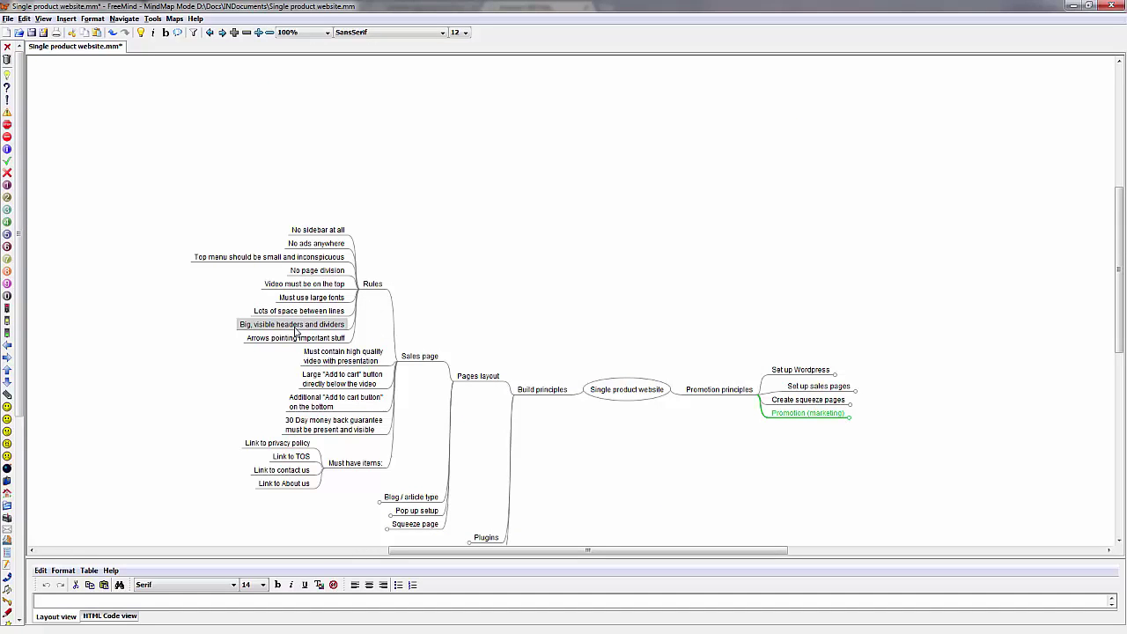
# Step: Return to Chrome from FreeMind and compare the headlines at the start of the Amazon SES Mac, Holistic IT and Advanced Emailer pages
pyautogui.hotkey('alt', 'Tab')
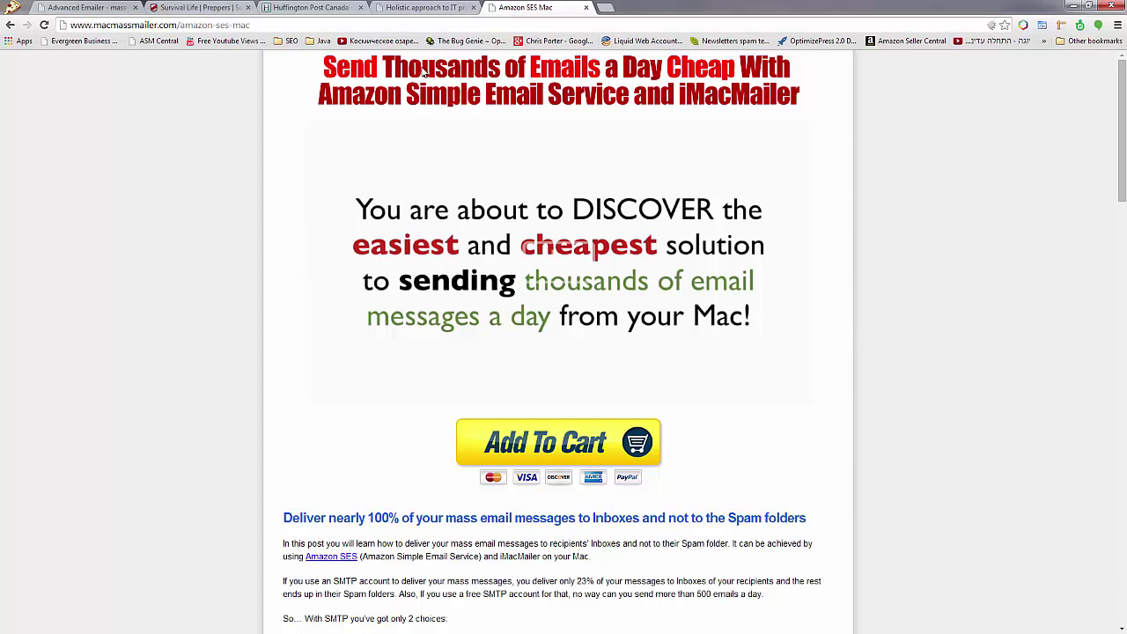
pyautogui.click(421, 7)
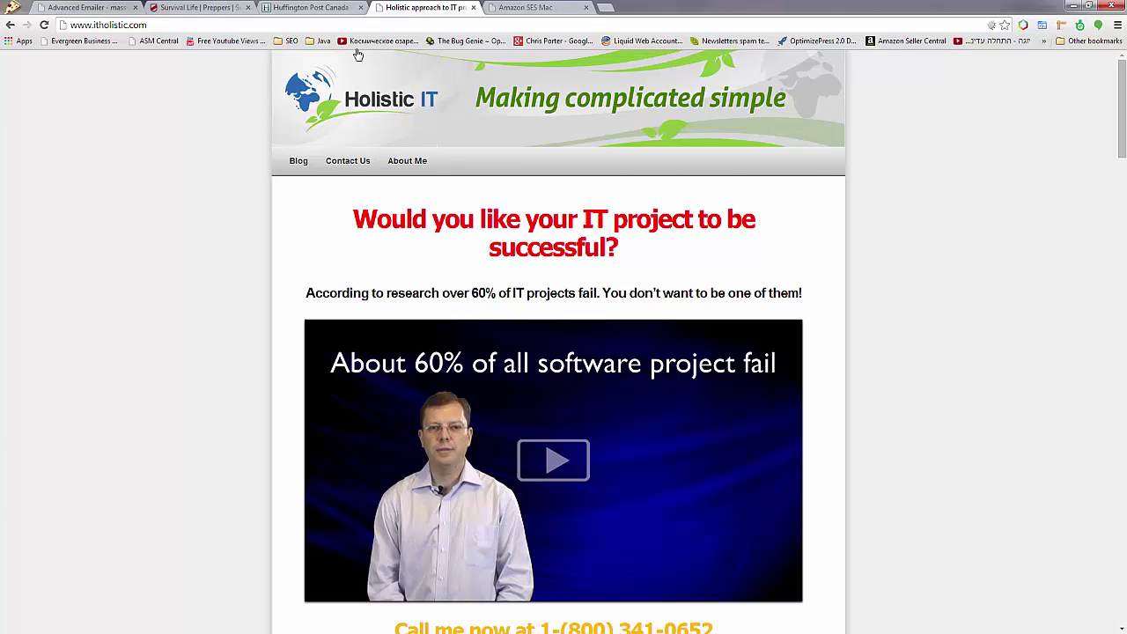
pyautogui.click(88, 7)
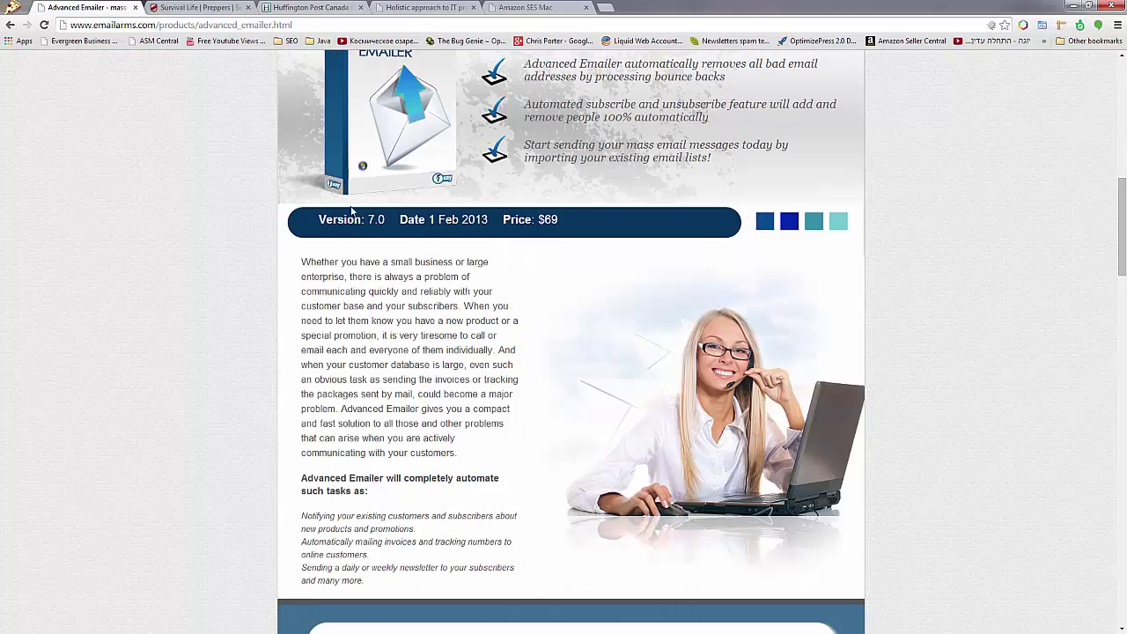
pyautogui.scroll(2, 379, 255)
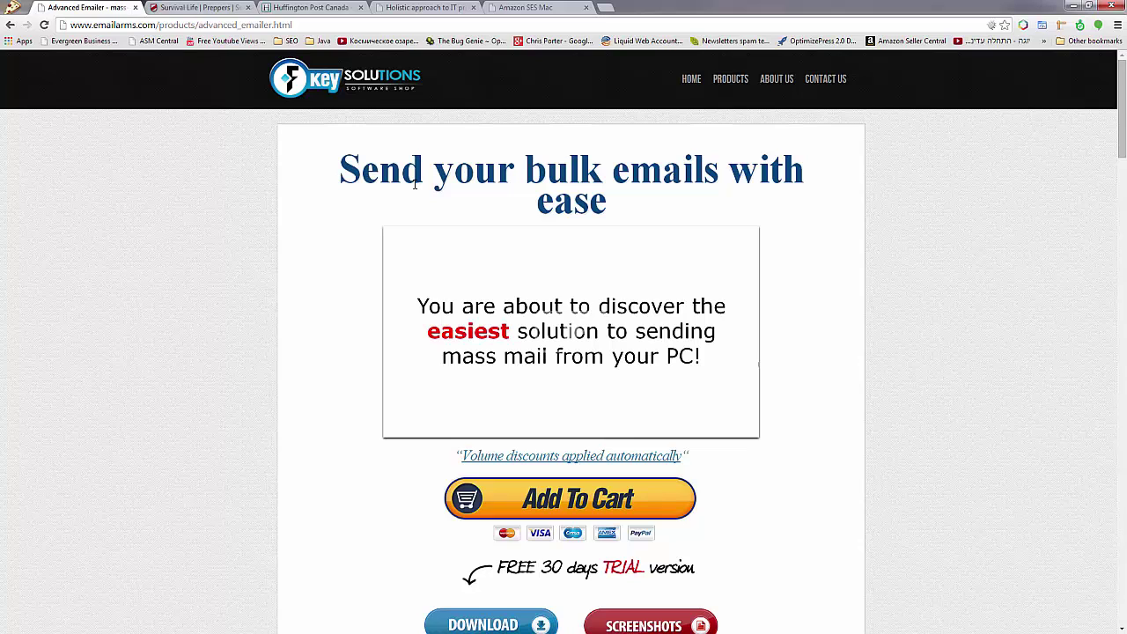
# Step: Check the rule "Arrows pointing important stuff" in FreeMind, and examine the arrows on the Advanced Emailer page in Chrome
pyautogui.hotkey('alt', 'Tab')
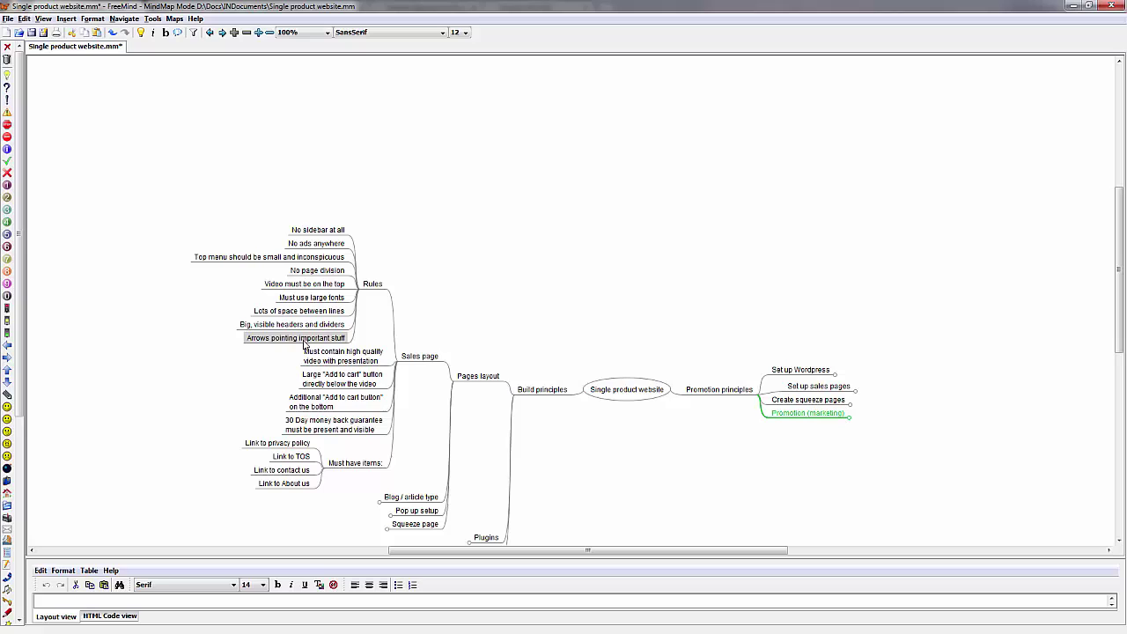
pyautogui.hotkey('alt', 'Tab')
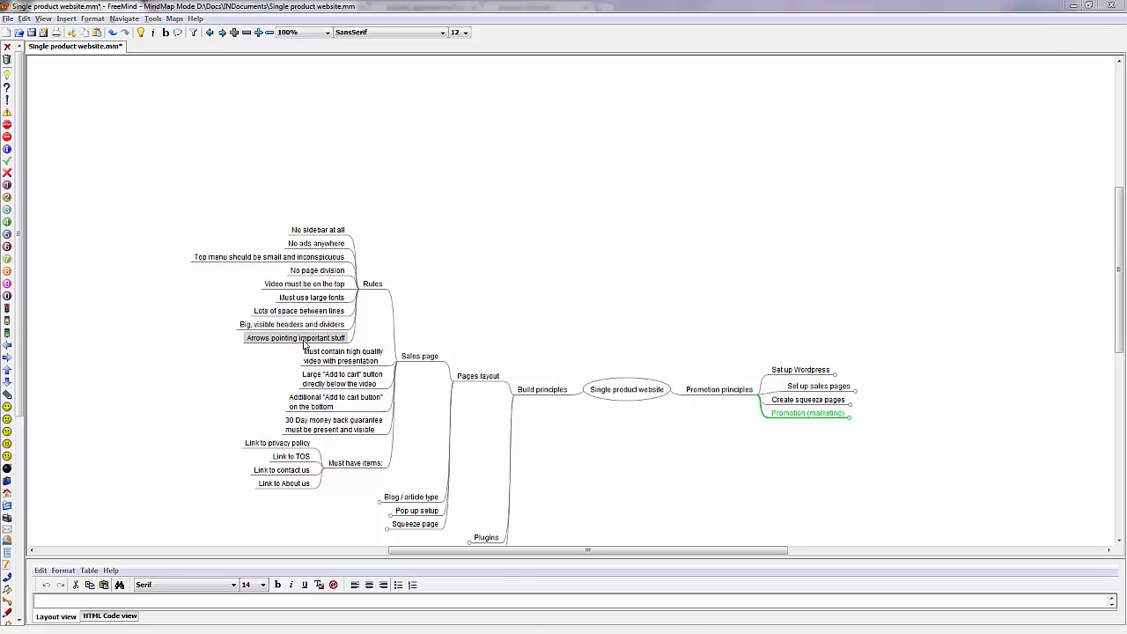
pyautogui.scroll(-12, 327, 346)
pyautogui.scroll(1, 327, 351)
pyautogui.scroll(4, 327, 351)
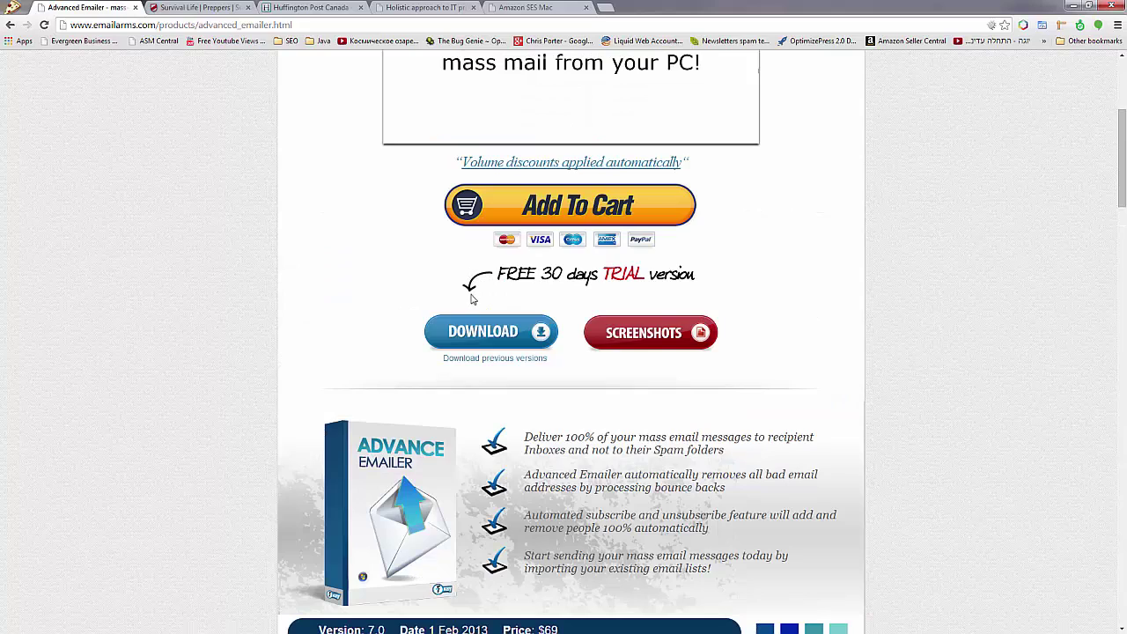
pyautogui.scroll(-5, 480, 300)
pyautogui.scroll(6, 480, 313)
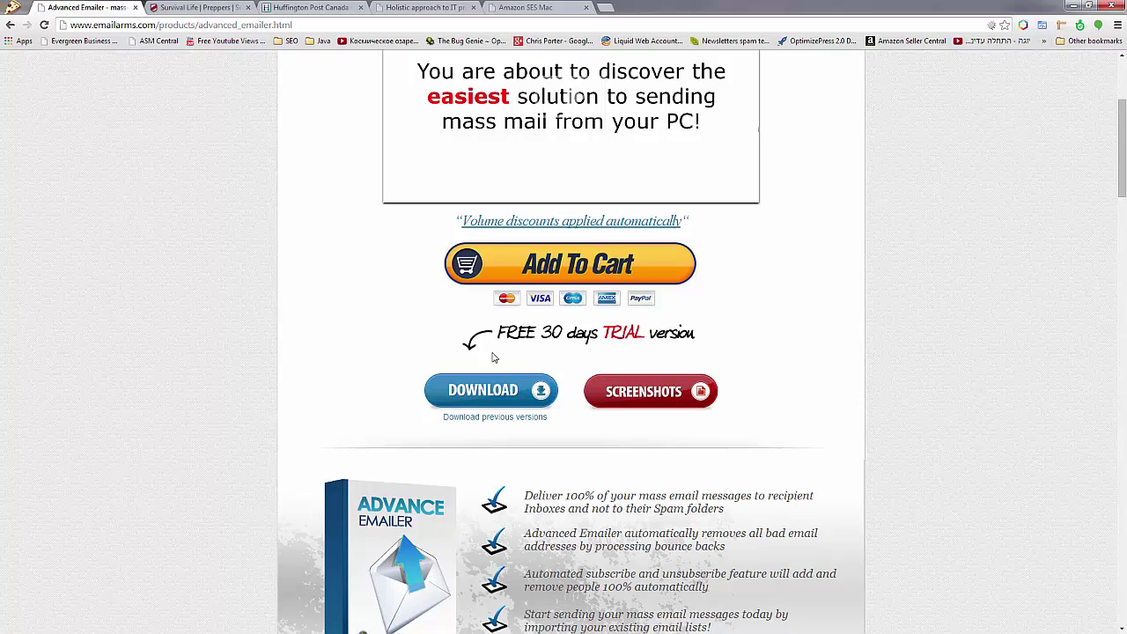
pyautogui.scroll(-20, 472, 352)
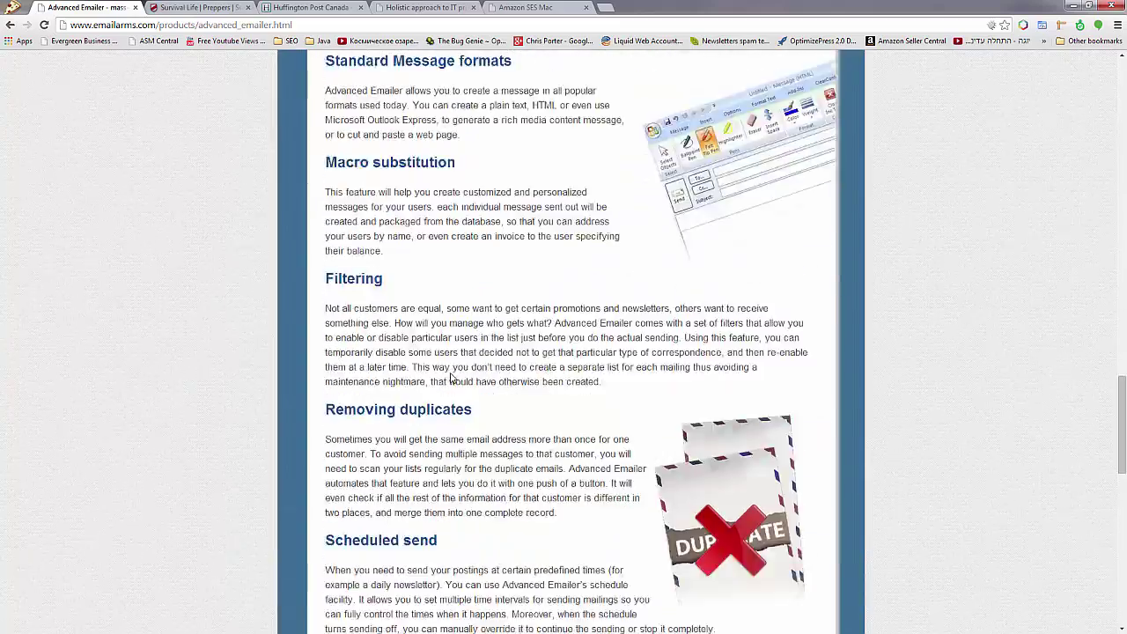
pyautogui.scroll(3, 454, 376)
# Step: Open the Amazon SES Mac page and examine the large arrow between the money back guarantee and the order form
pyautogui.click(513, 7)
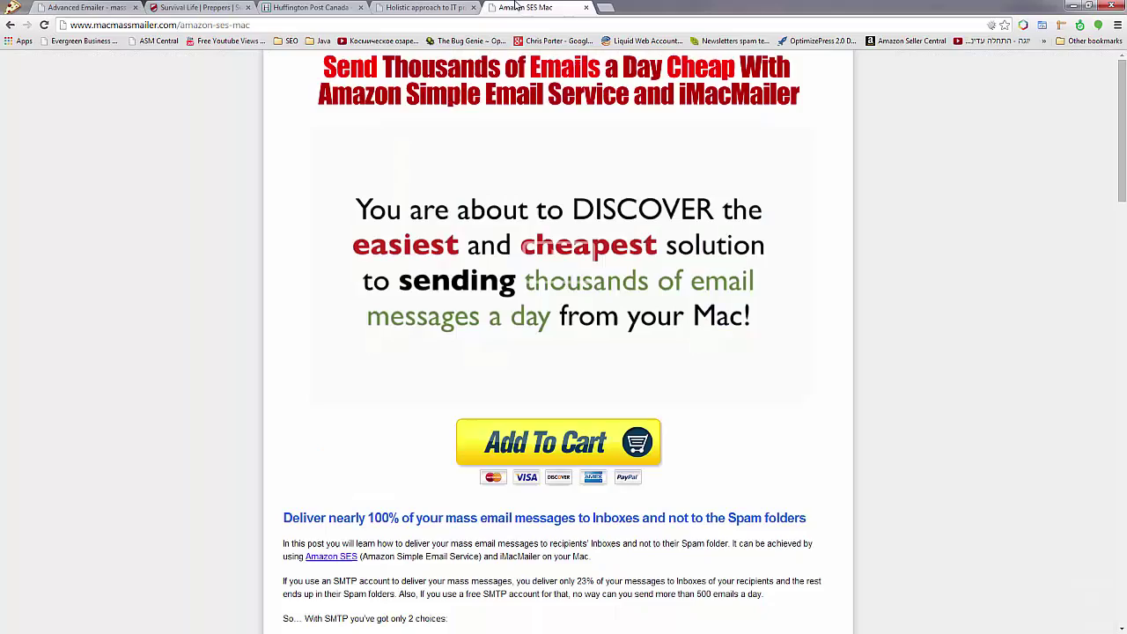
pyautogui.scroll(-15, 376, 260)
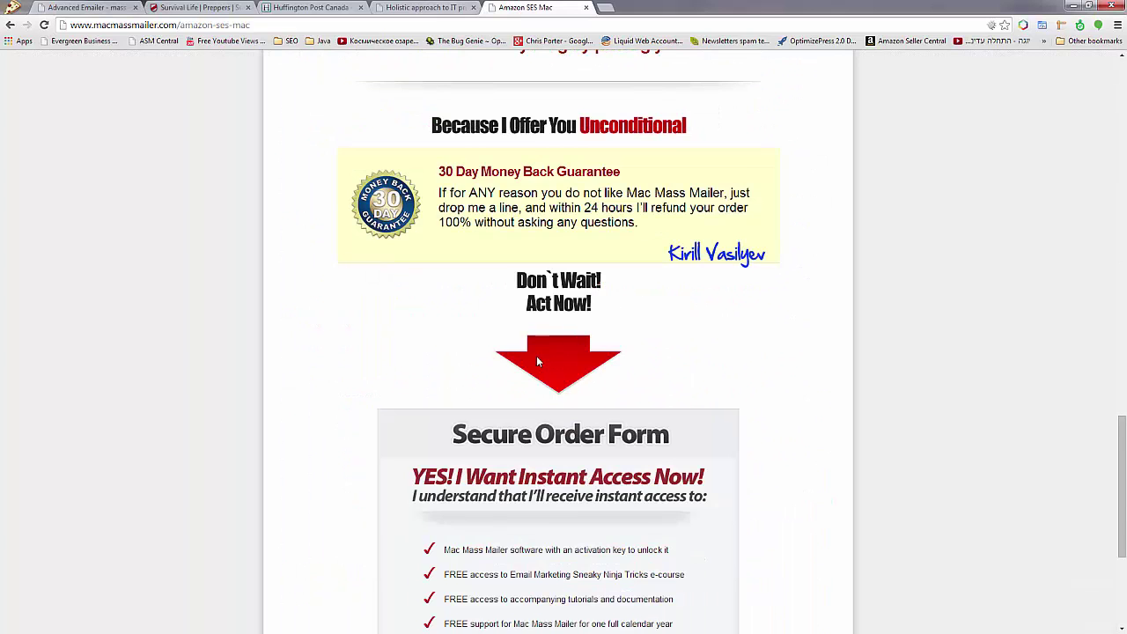
pyautogui.scroll(-3, 537, 360)
pyautogui.scroll(4, 537, 361)
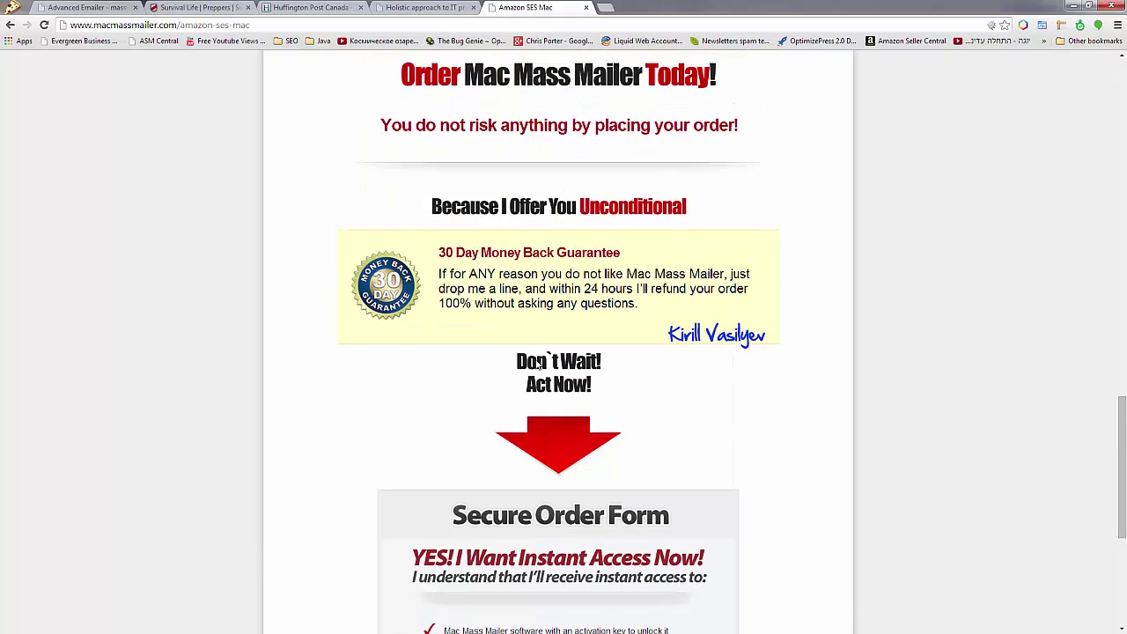
pyautogui.scroll(4, 539, 363)
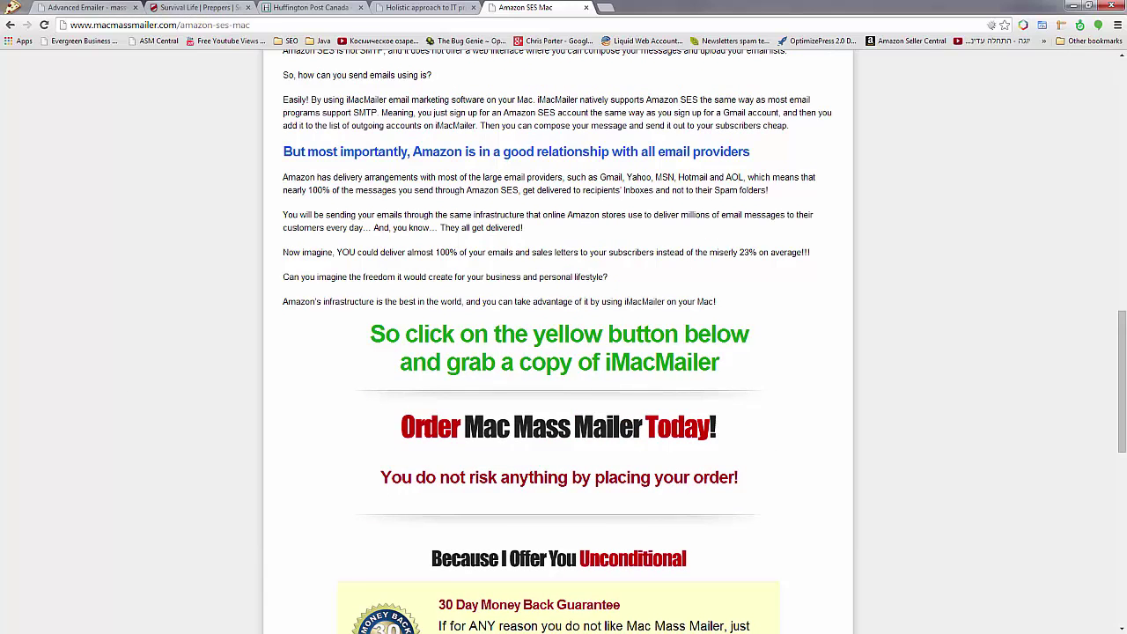
# Step: Check the sales page rules in FreeMind, and compare the closing order sections of the Amazon SES Mac and Advanced Emailer pages in Chrome
pyautogui.hotkey('alt', 'Tab')
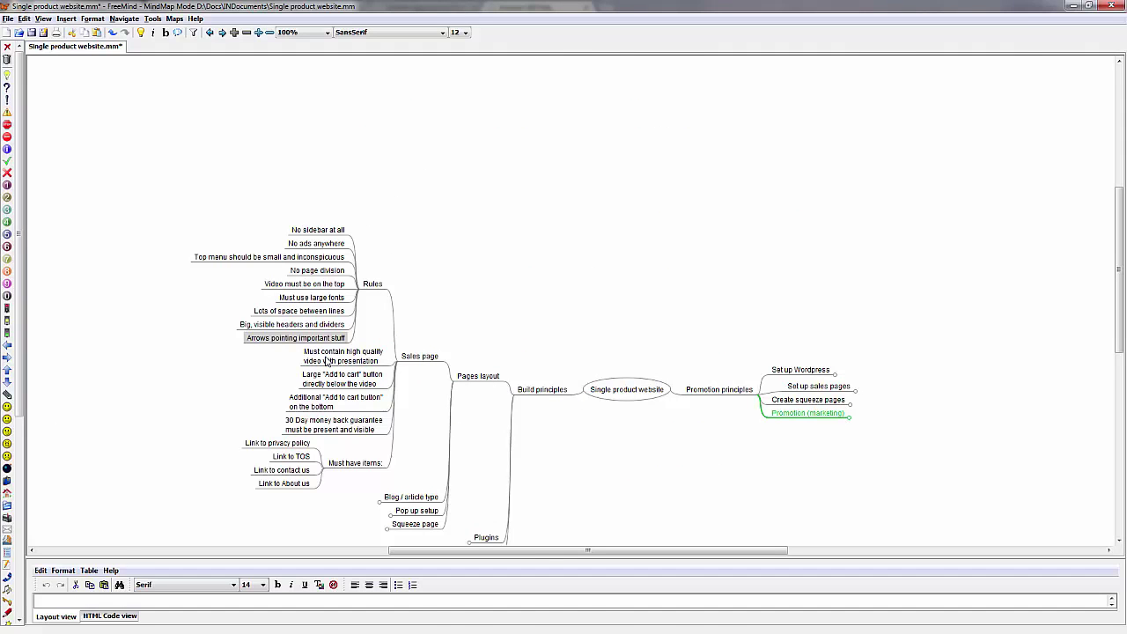
pyautogui.hotkey('alt', 'Tab')
pyautogui.scroll(-5, 326, 361)
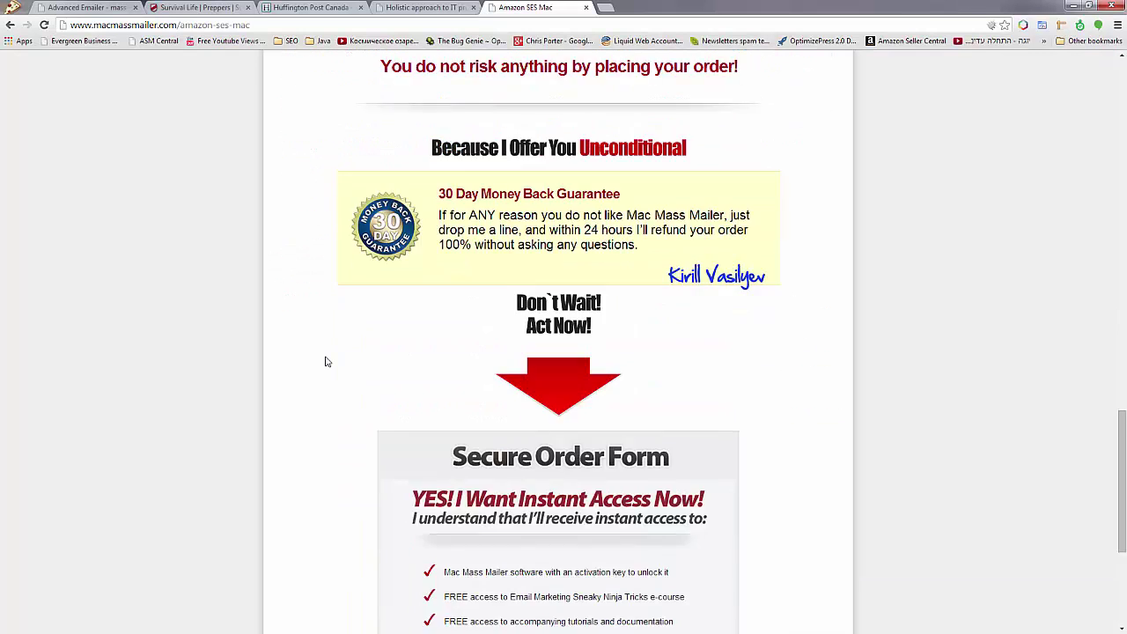
pyautogui.scroll(-4, 326, 361)
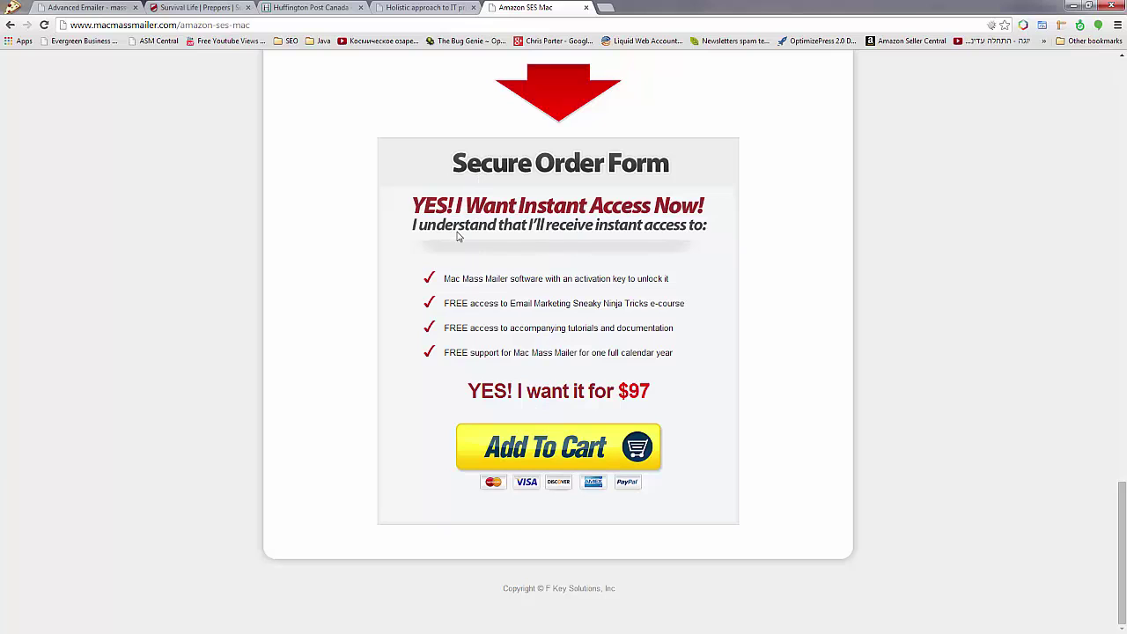
pyautogui.click(86, 7)
pyautogui.scroll(-3, 223, 246)
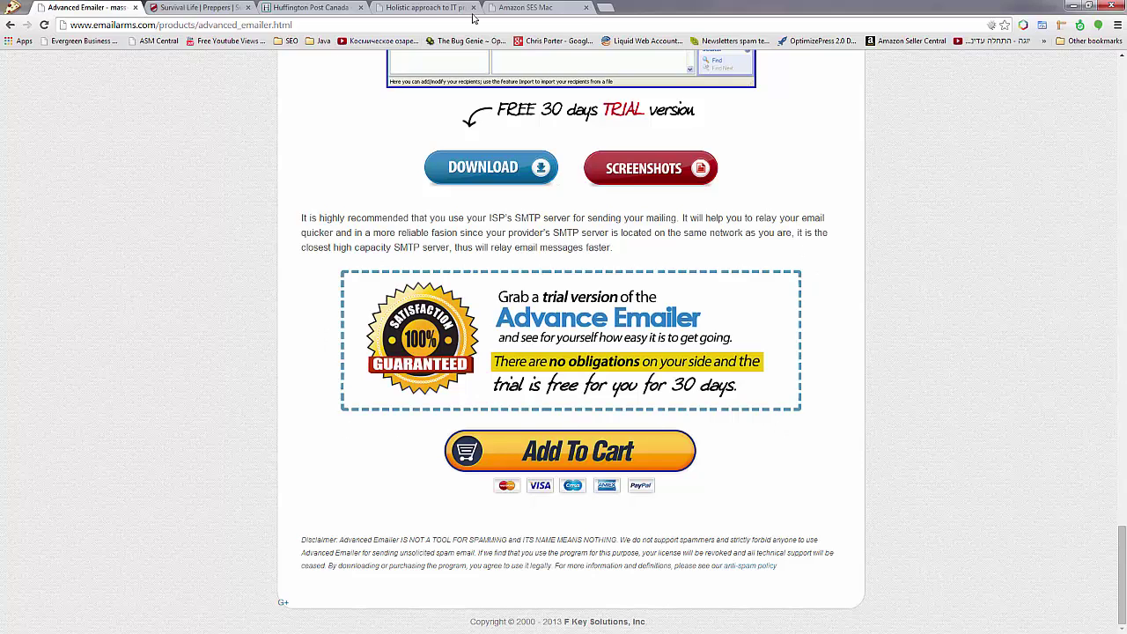
# Step: Check the rule "Large "Add to cart" button directly below the video" in FreeMind against the Advanced Emailer page in Chrome
pyautogui.click(1, 273)
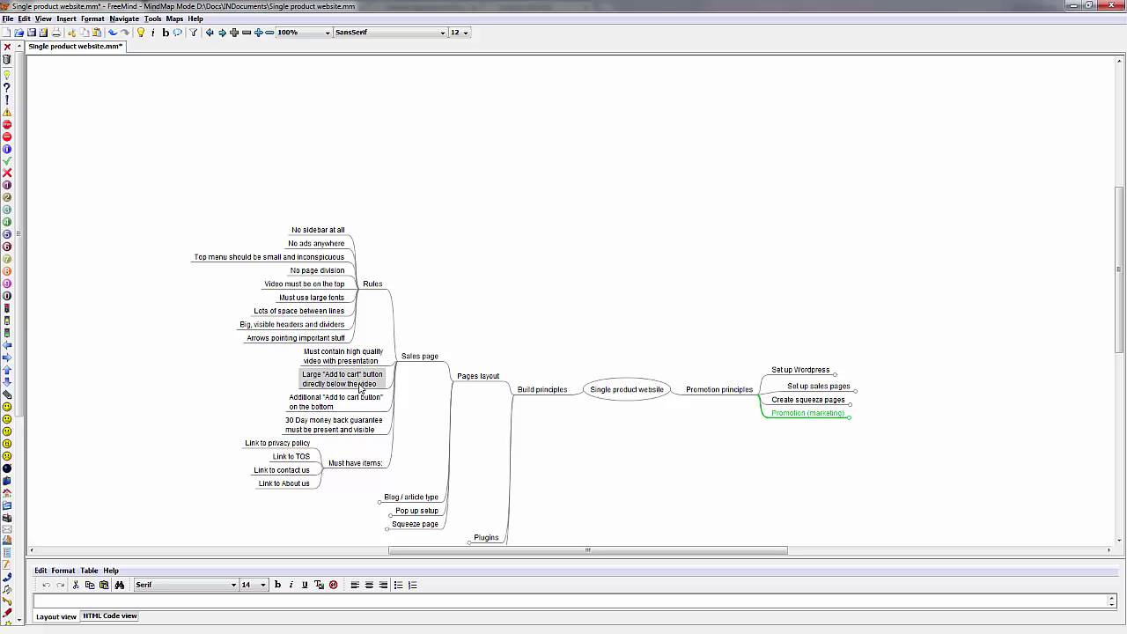
pyautogui.hotkey('alt', 'Tab')
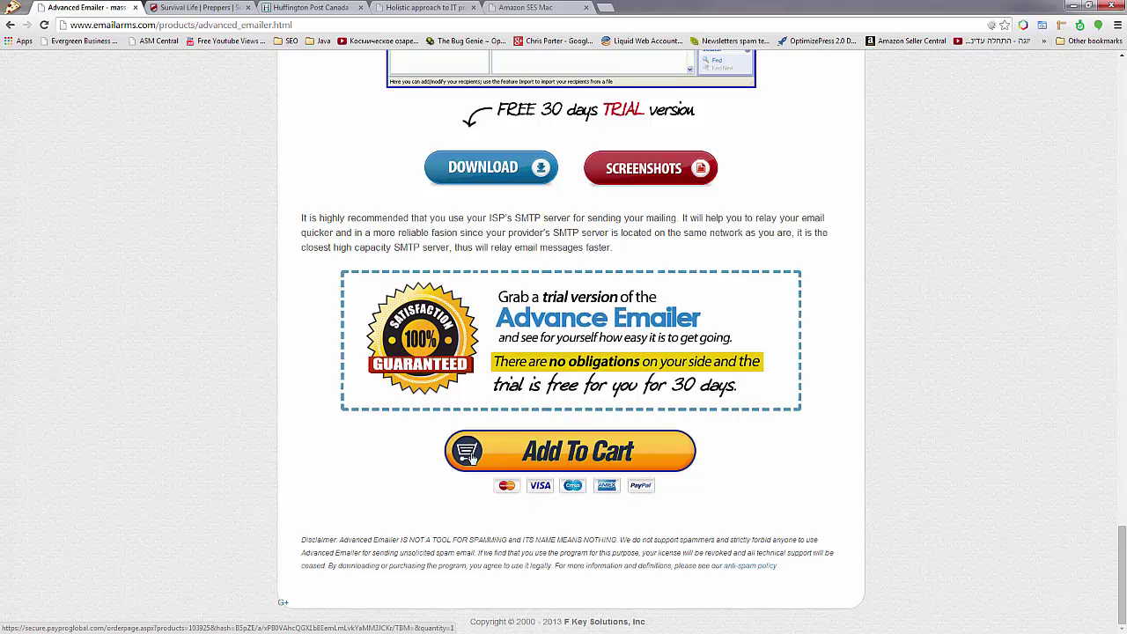
pyautogui.scroll(10, 201, 404)
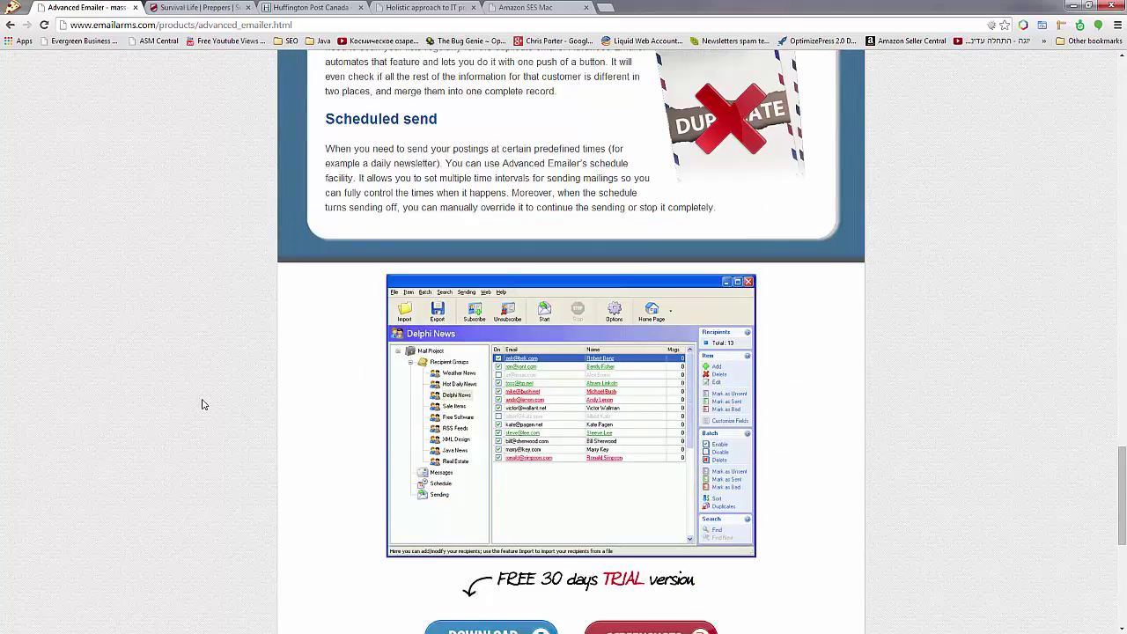
pyautogui.scroll(15, 202, 404)
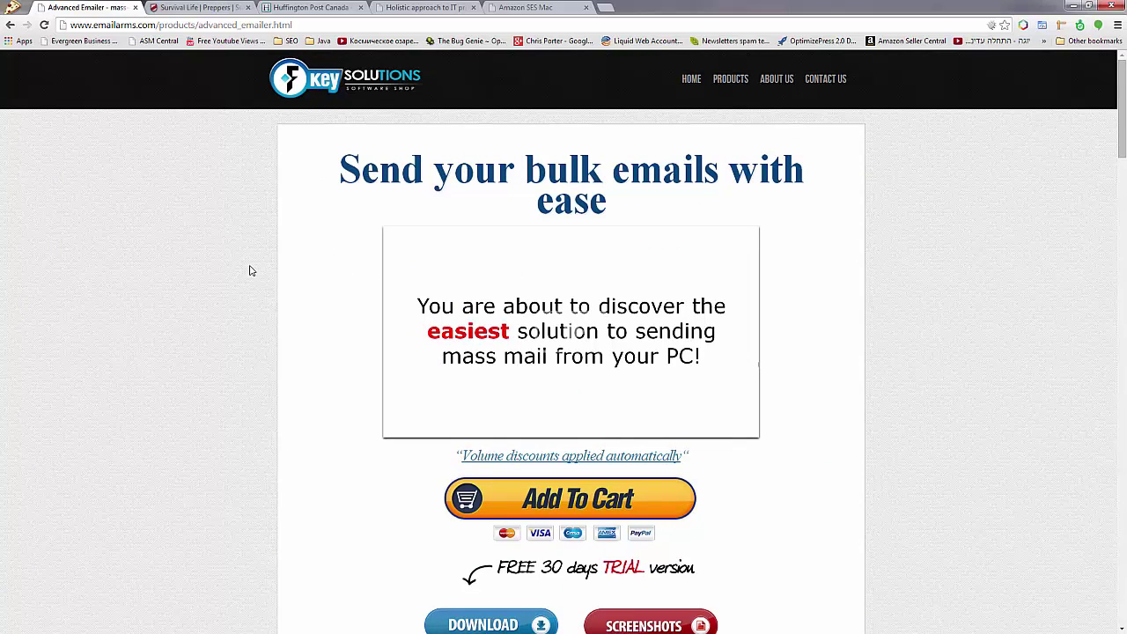
# Step: Select the rule "Additional "Add to cart button" on the bottom" in FreeMind, and compare both Add To Cart buttons on the Advanced Emailer page in Chrome
pyautogui.hotkey('alt', 'Tab')
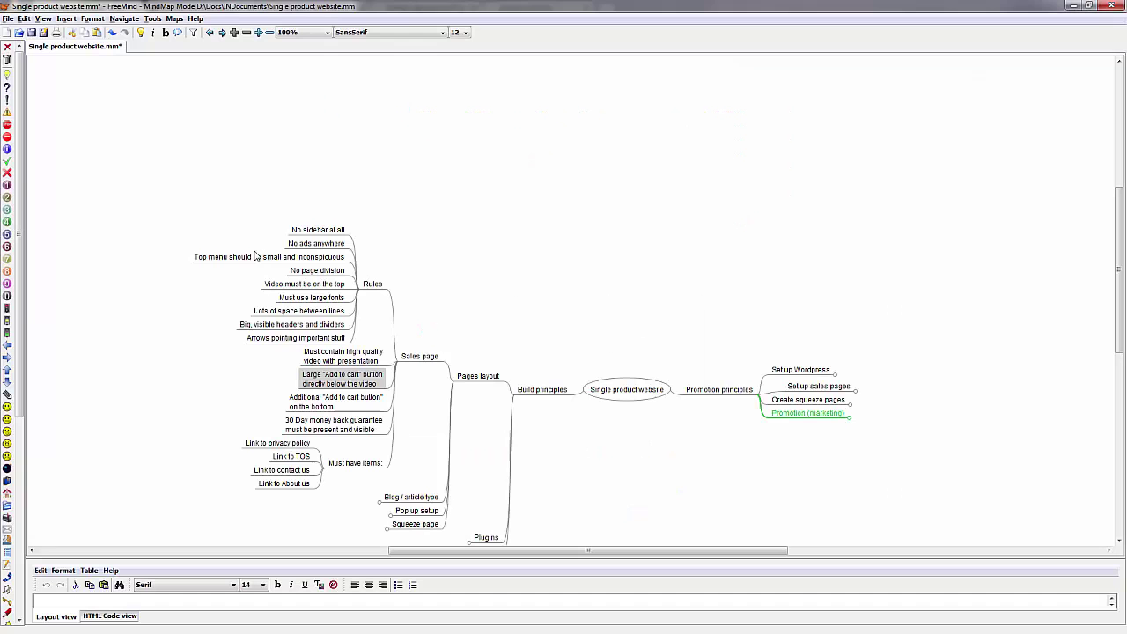
pyautogui.click(330, 406)
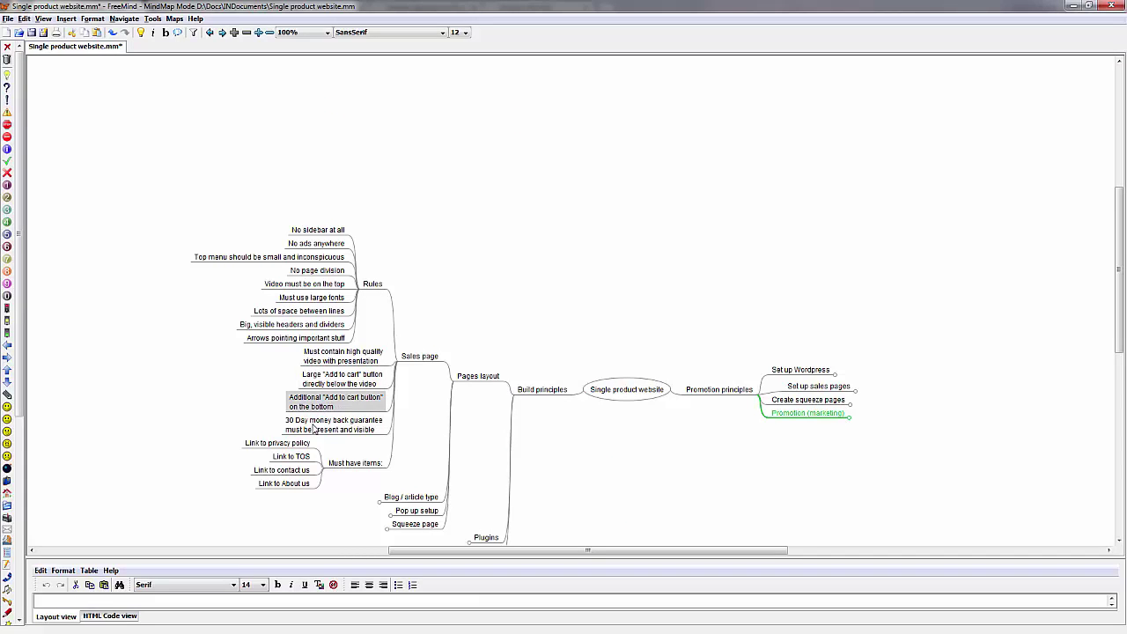
pyautogui.hotkey('alt', 'Tab')
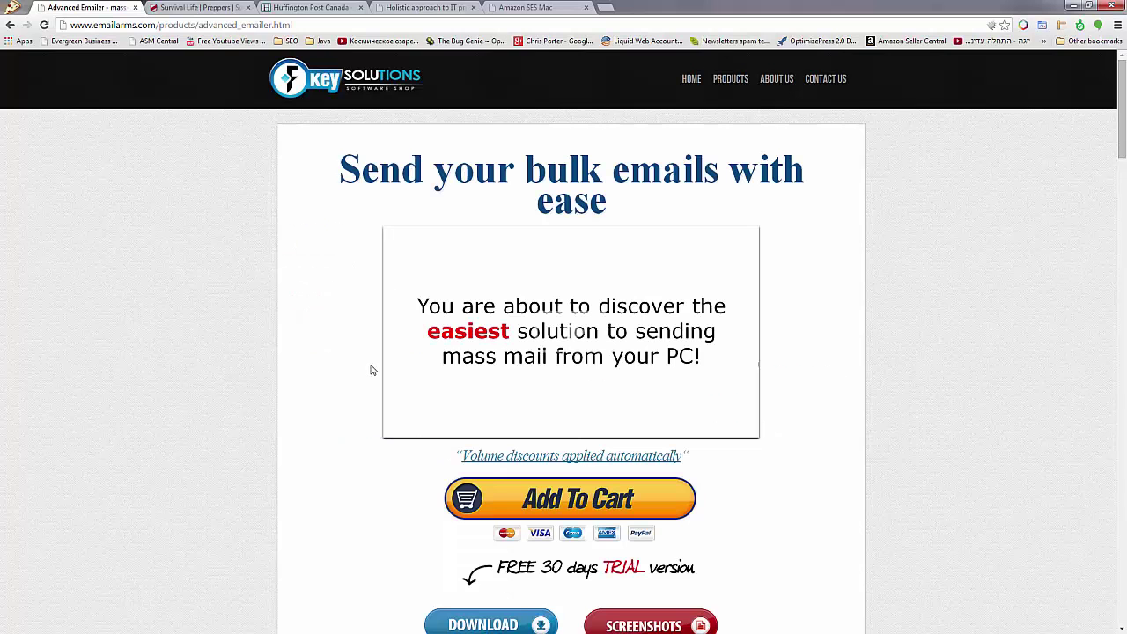
pyautogui.scroll(-15, 371, 370)
pyautogui.scroll(5, 370, 370)
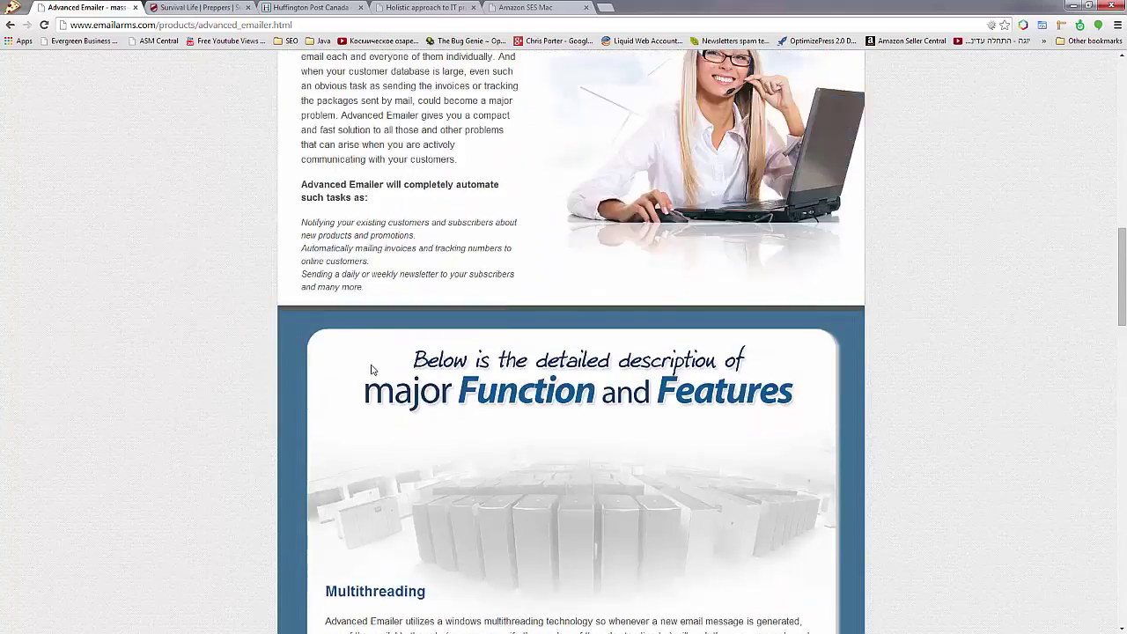
pyautogui.scroll(8, 371, 370)
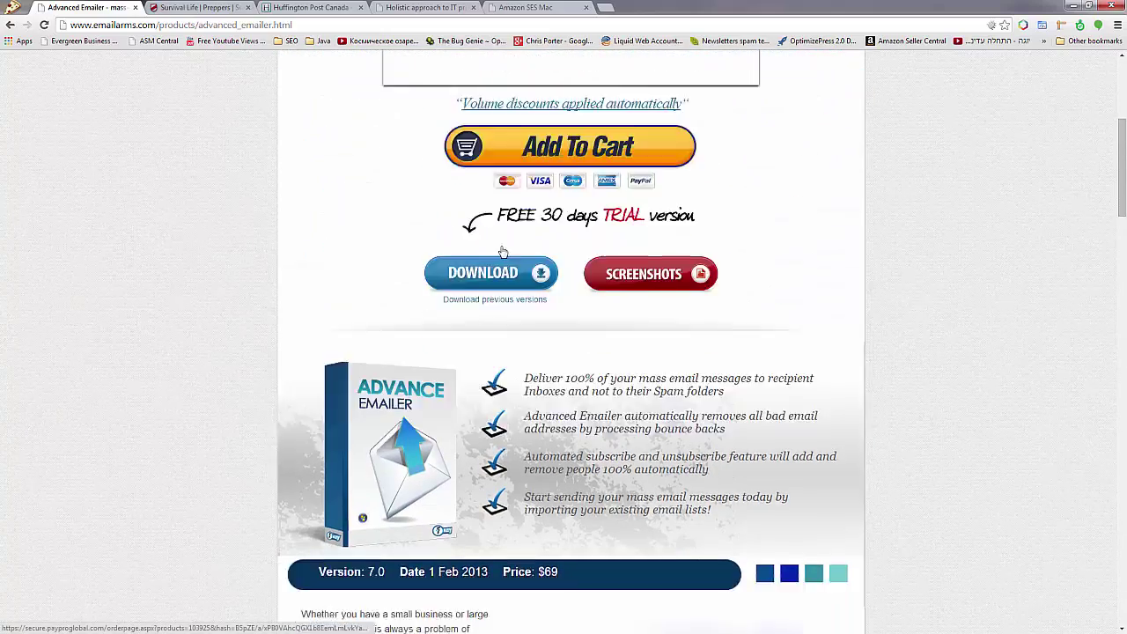
pyautogui.scroll(-20, 502, 253)
pyautogui.rightClick(490, 255)
pyautogui.press('Escape')
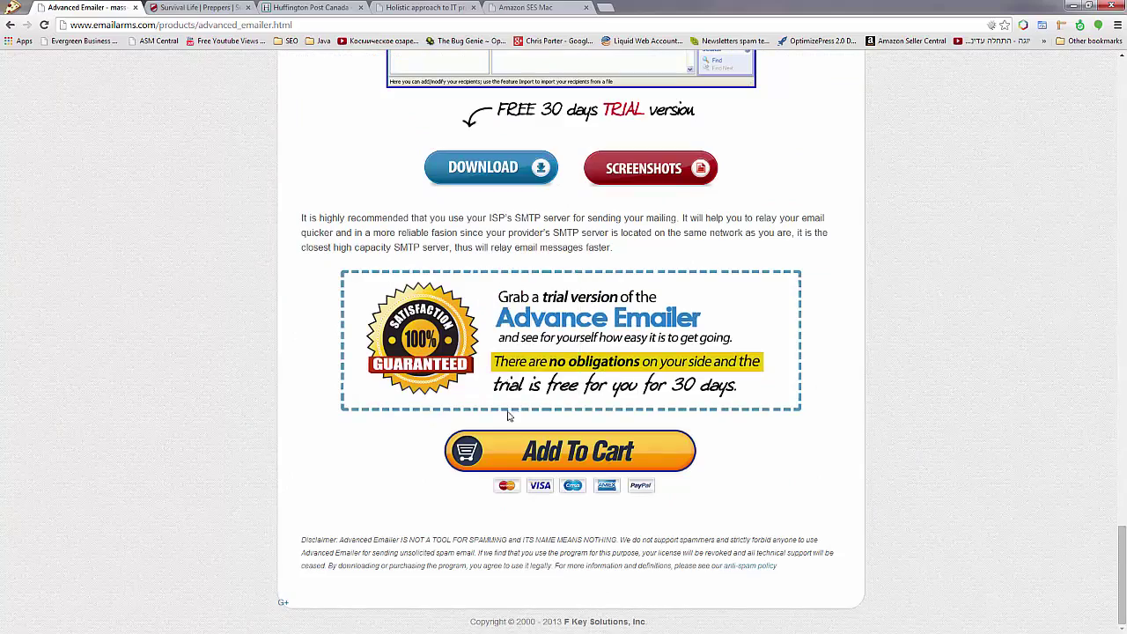
pyautogui.scroll(1, 537, 465)
pyautogui.scroll(-1, 554, 584)
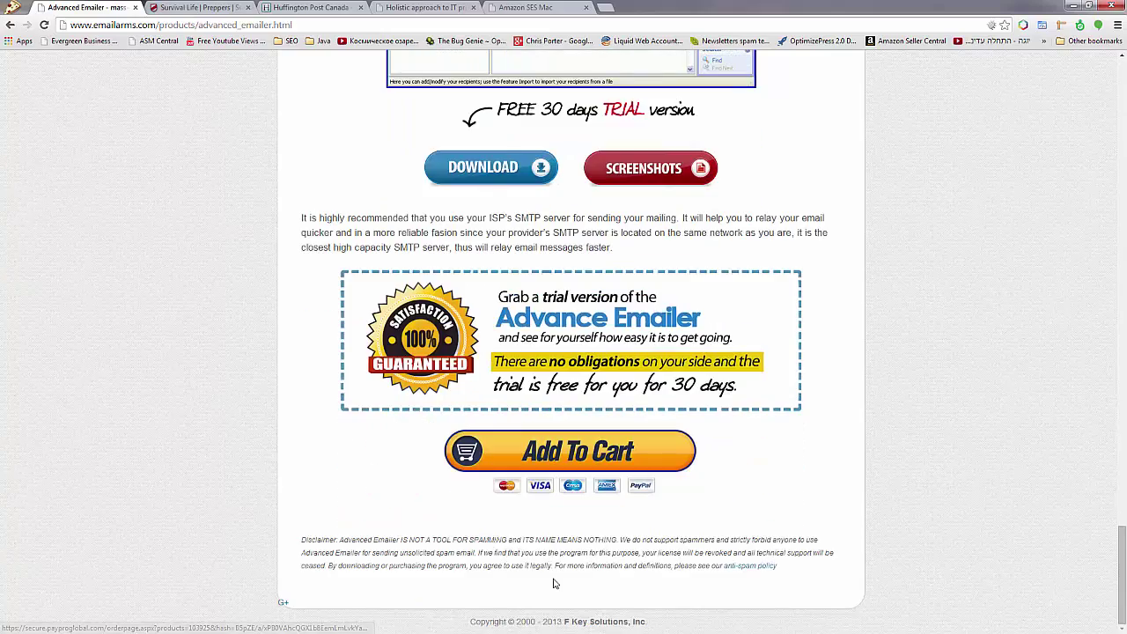
pyautogui.scroll(20, 554, 584)
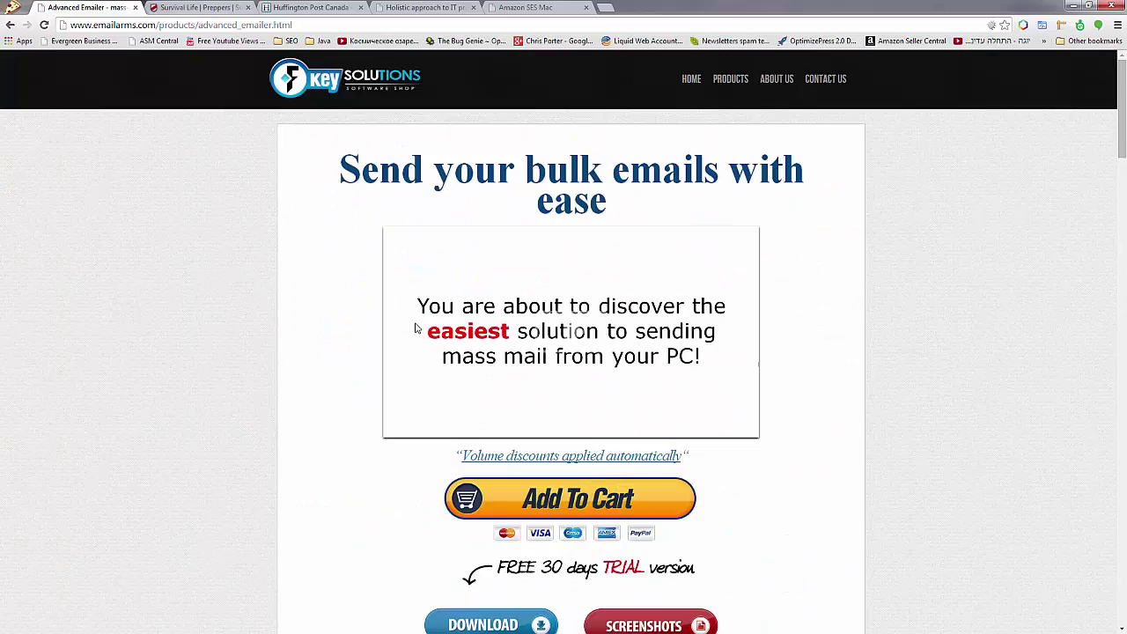
# Step: Check the 30 day money back guarantee rule in FreeMind against the guarantee sections of the Advanced Emailer and Amazon SES Mac pages in Chrome
pyautogui.hotkey('alt', 'Tab')
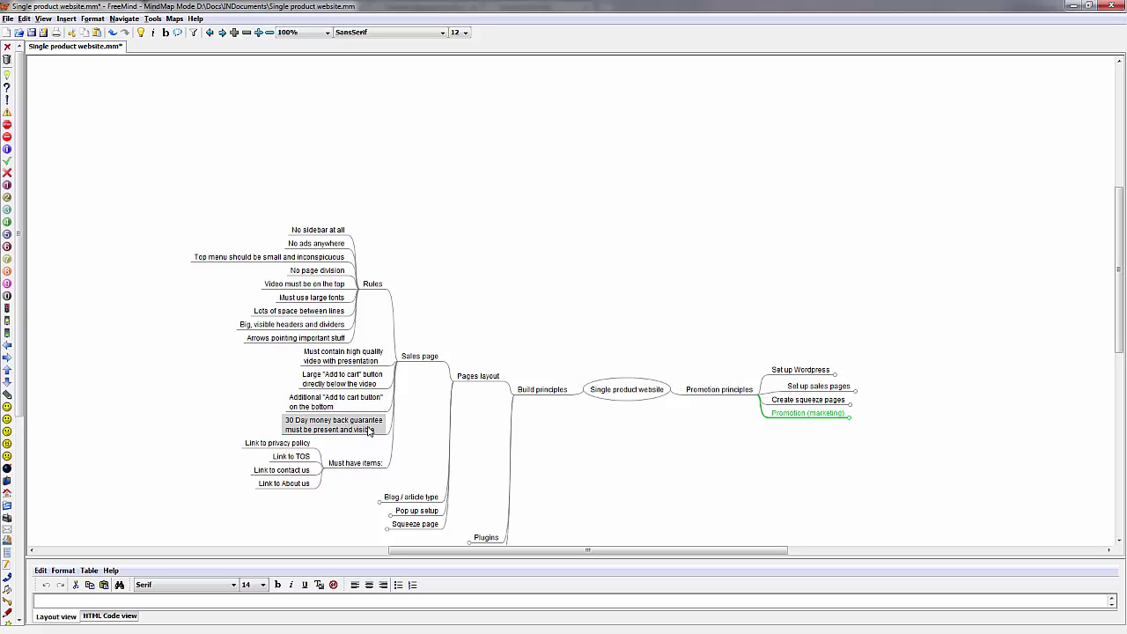
pyautogui.hotkey('alt', 'Tab')
pyautogui.scroll(-15, 370, 431)
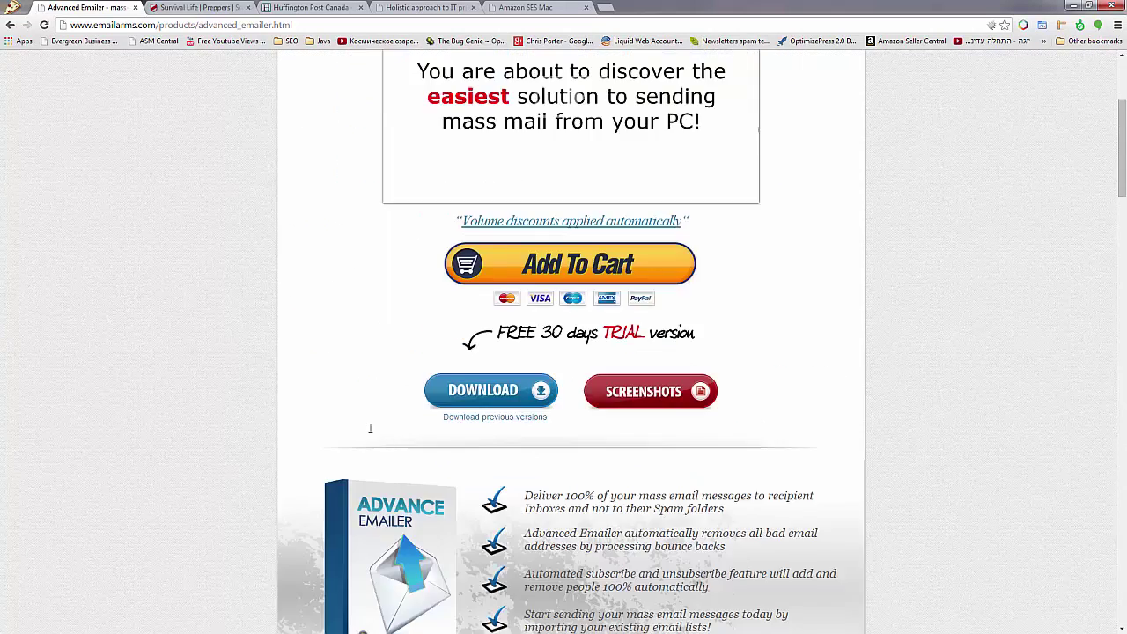
pyautogui.scroll(1, 370, 432)
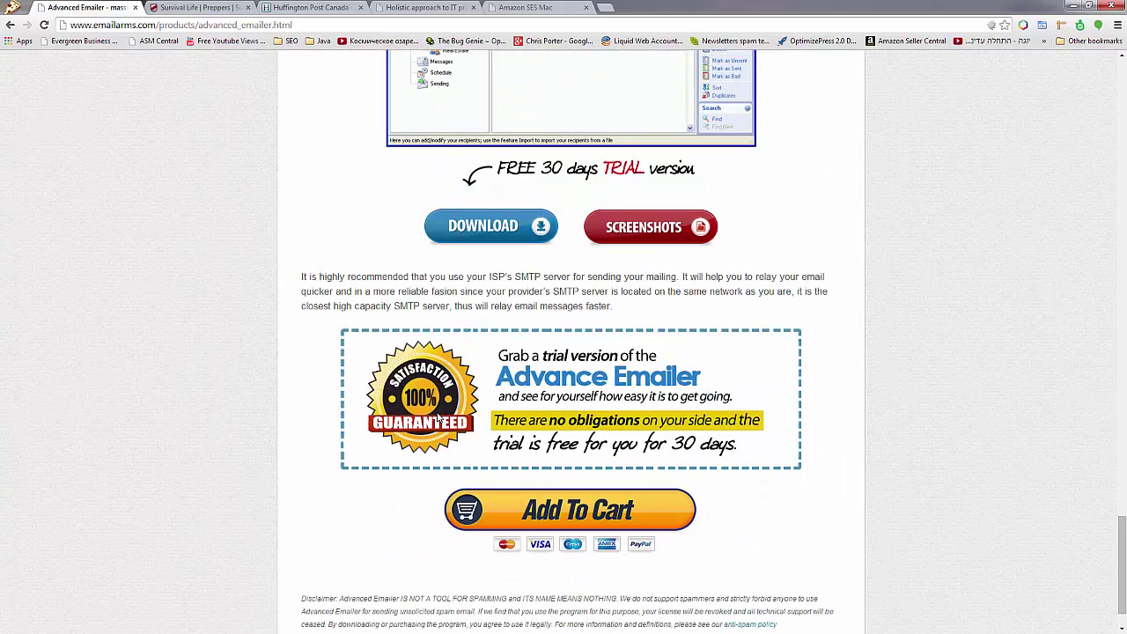
pyautogui.click(535, 7)
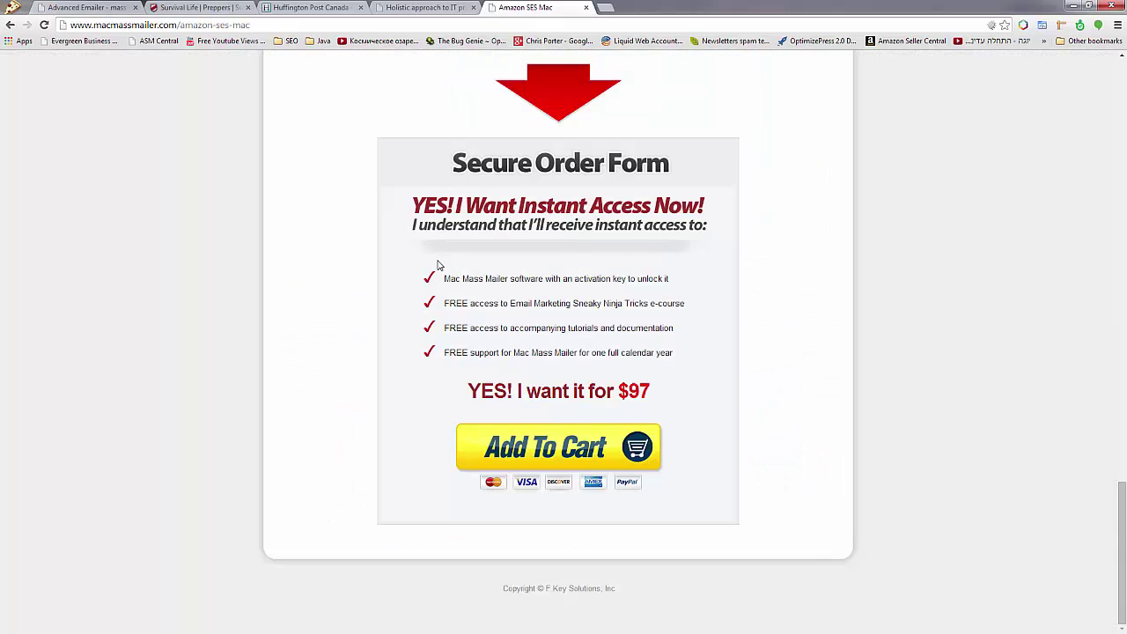
pyautogui.scroll(1, 435, 264)
pyautogui.scroll(6, 481, 307)
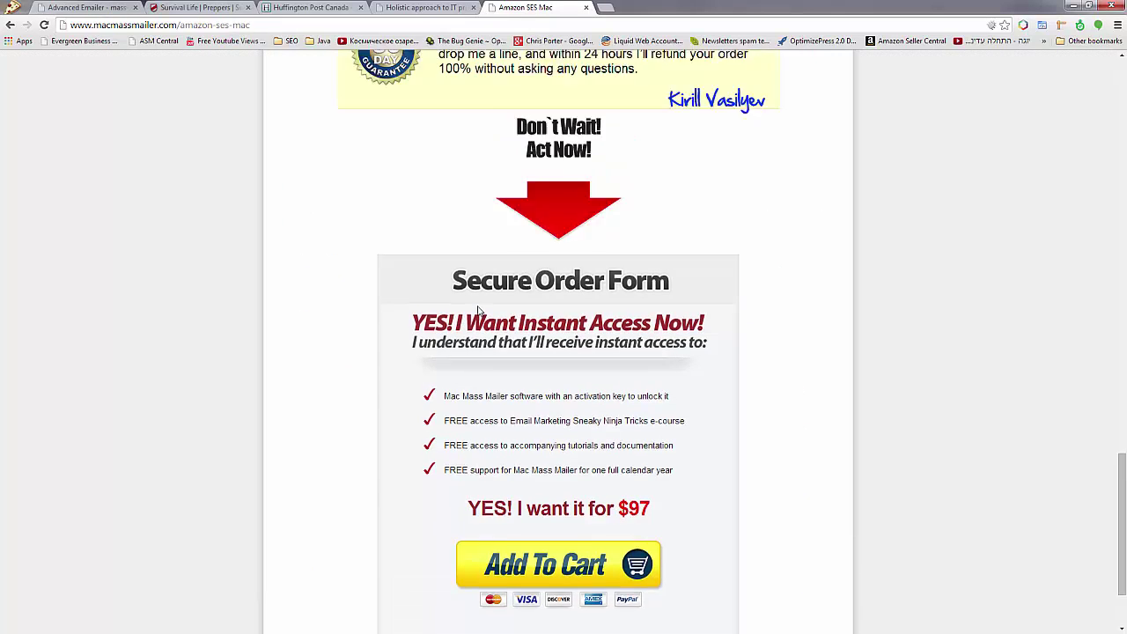
# Step: Select "Link to privacy policy" in FreeMind, and examine the Amazon SES Mac page in Chrome from its headline to the copyright footer
pyautogui.hotkey('alt', 'Tab')
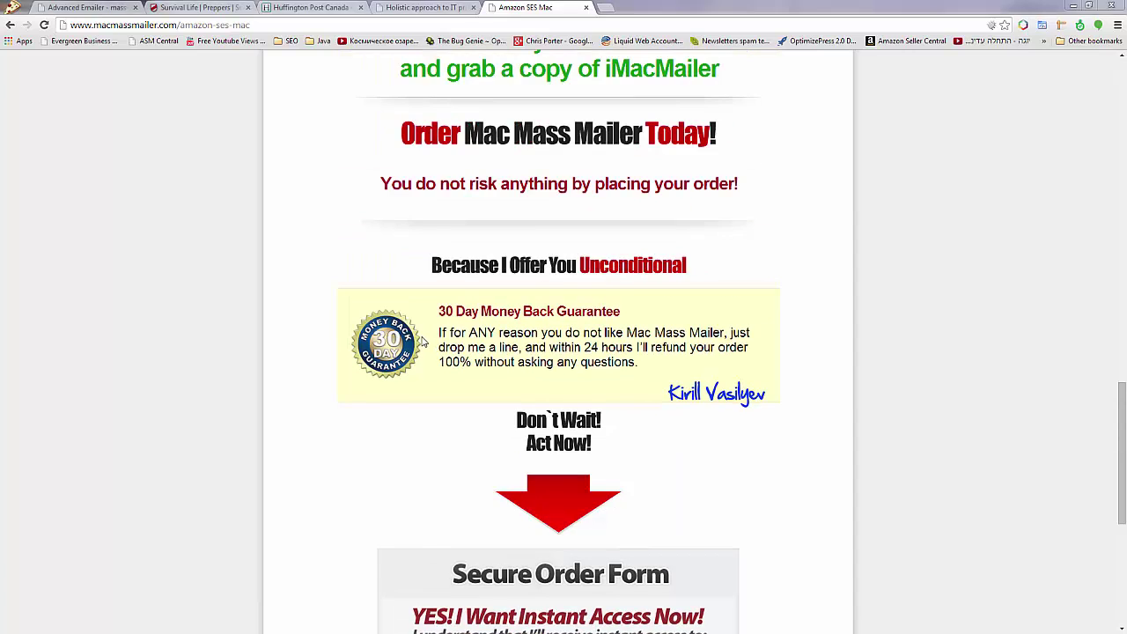
pyautogui.click(280, 444)
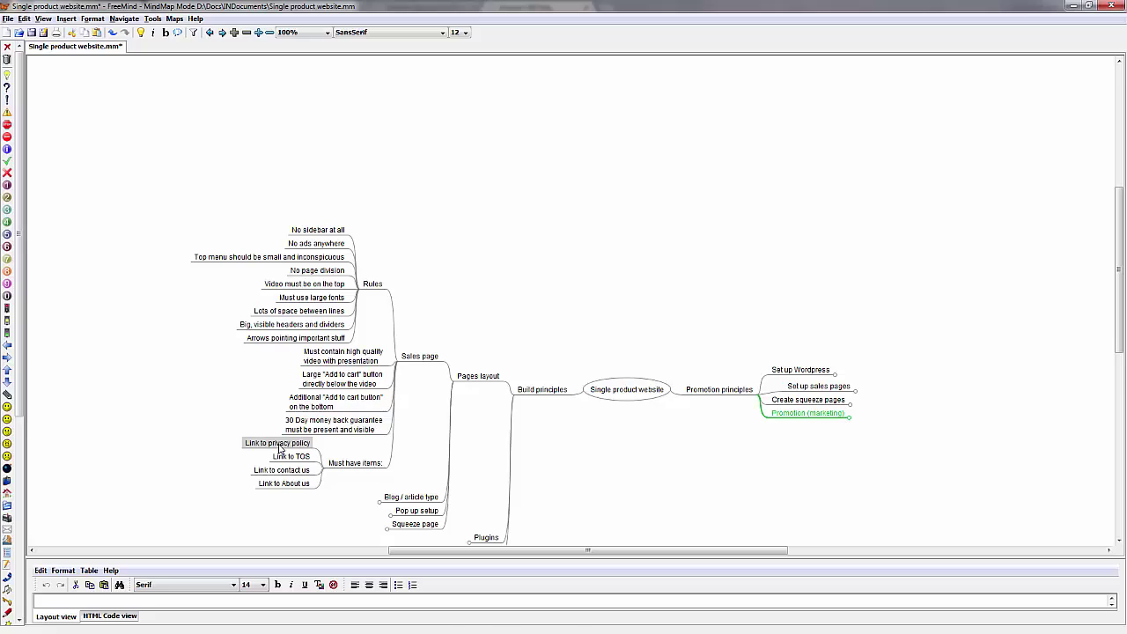
pyautogui.hotkey('alt', 'Tab')
pyautogui.scroll(15, 352, 352)
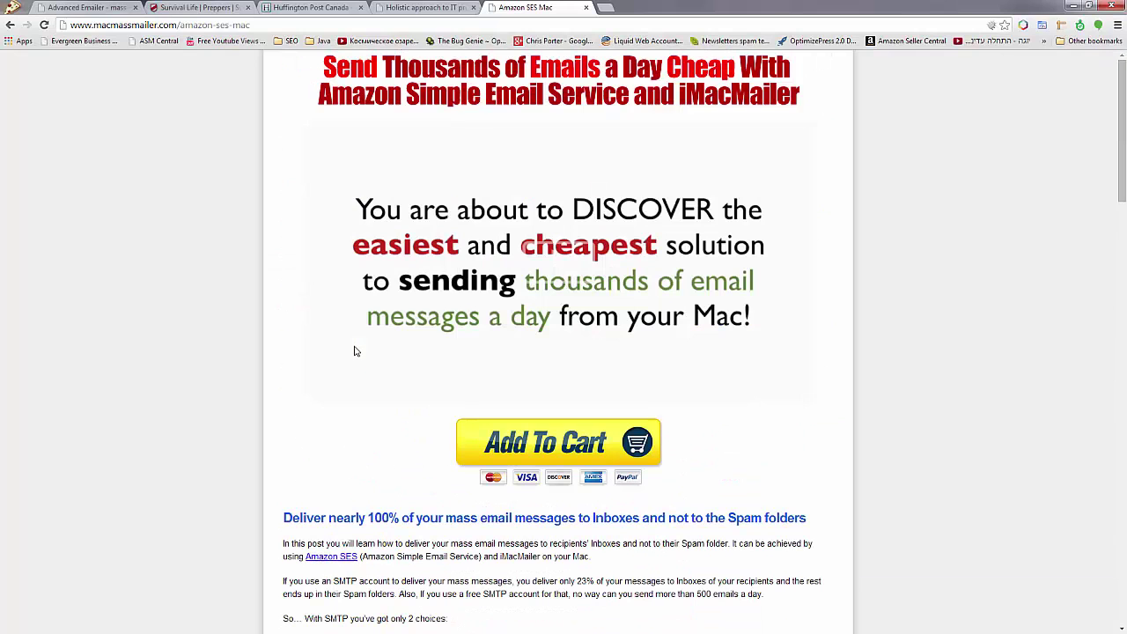
pyautogui.scroll(-1, 406, 122)
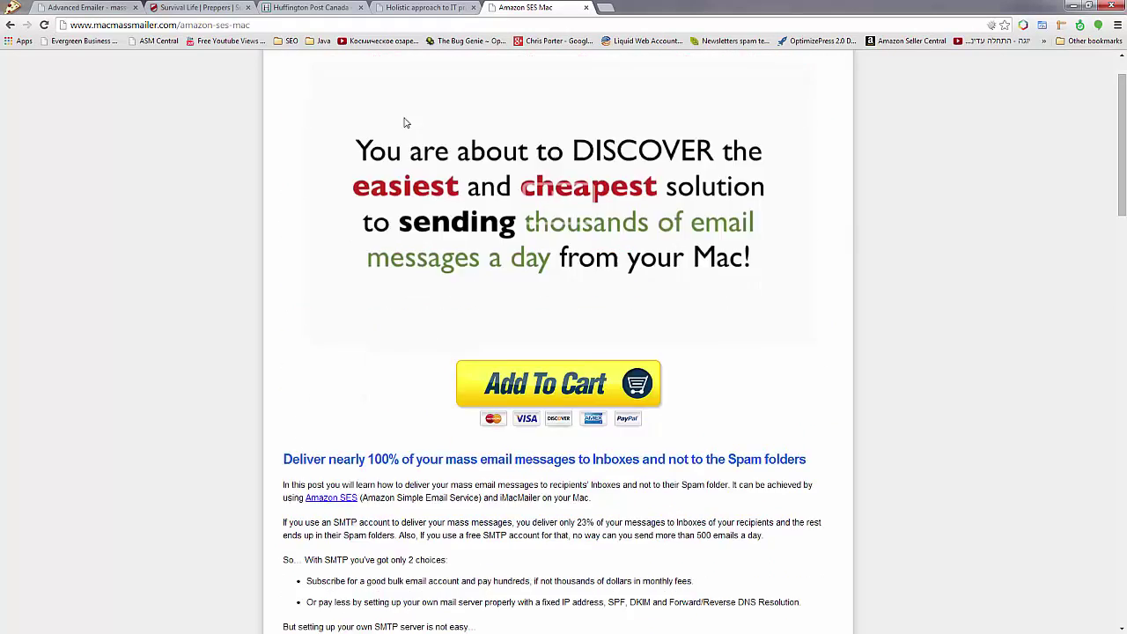
pyautogui.scroll(-10, 396, 158)
pyautogui.scroll(3, 388, 264)
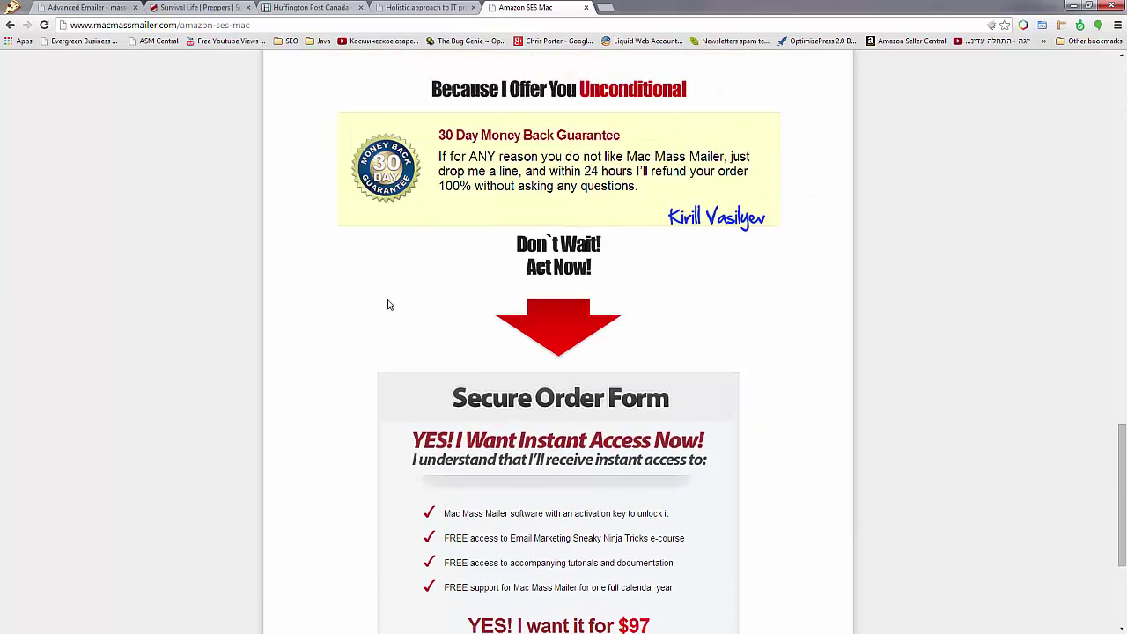
pyautogui.scroll(15, 388, 305)
pyautogui.scroll(-1, 389, 307)
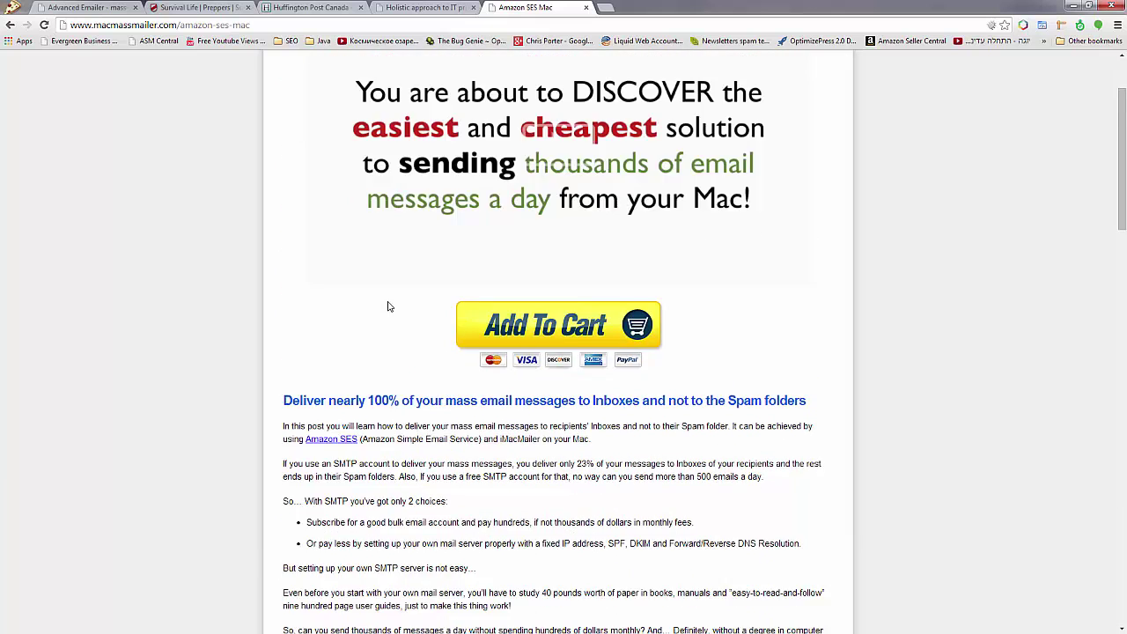
pyautogui.scroll(-3, 389, 306)
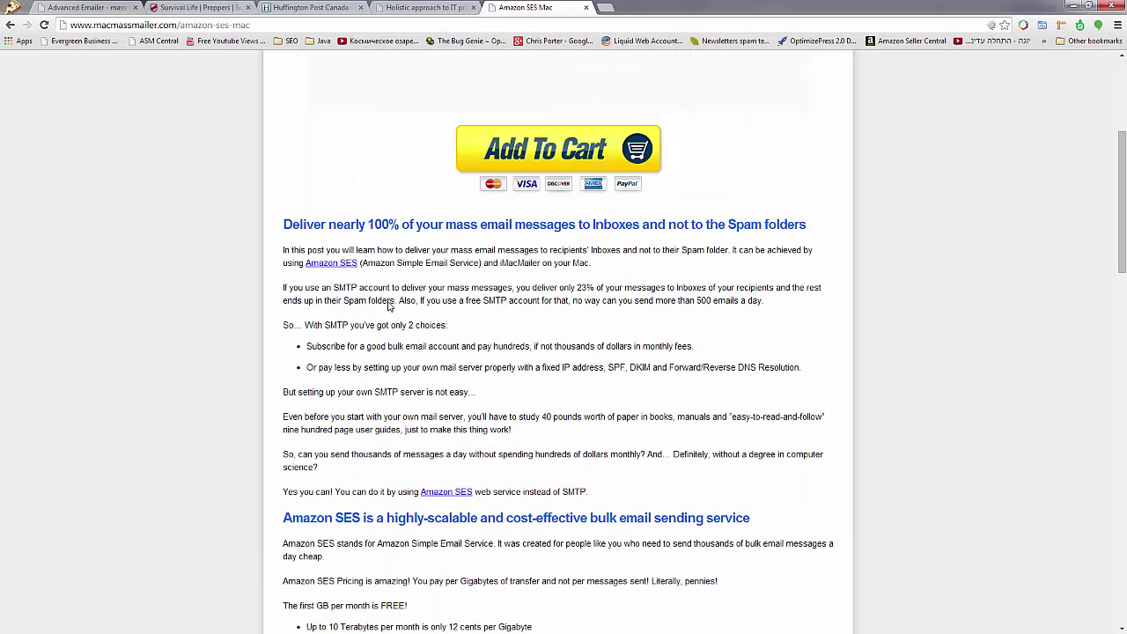
pyautogui.scroll(-12, 388, 305)
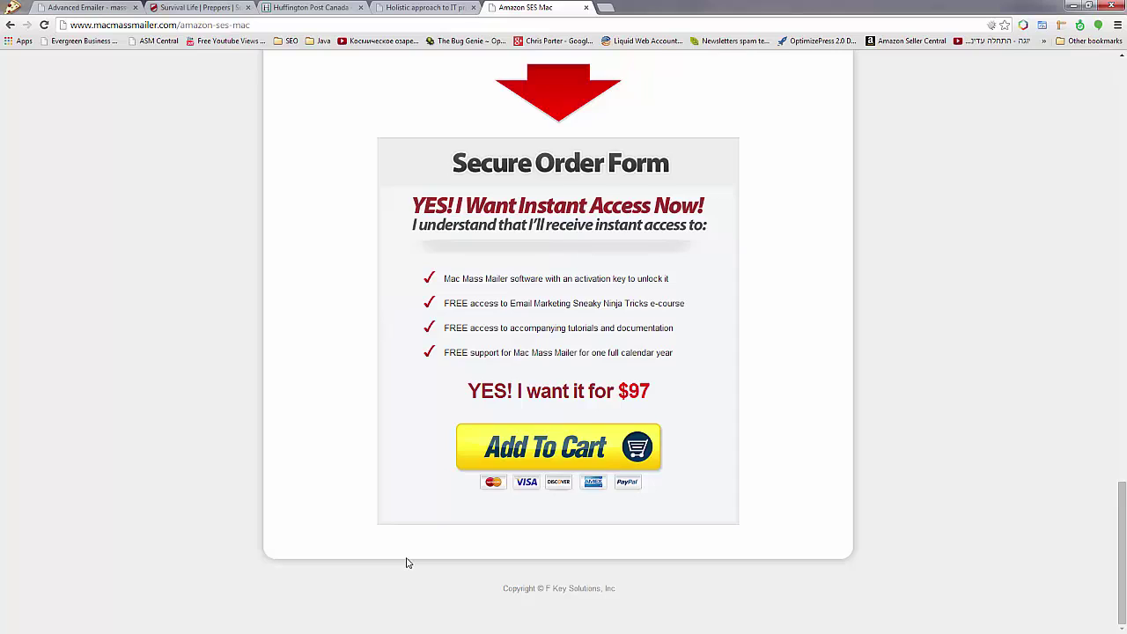
pyautogui.scroll(1, 408, 562)
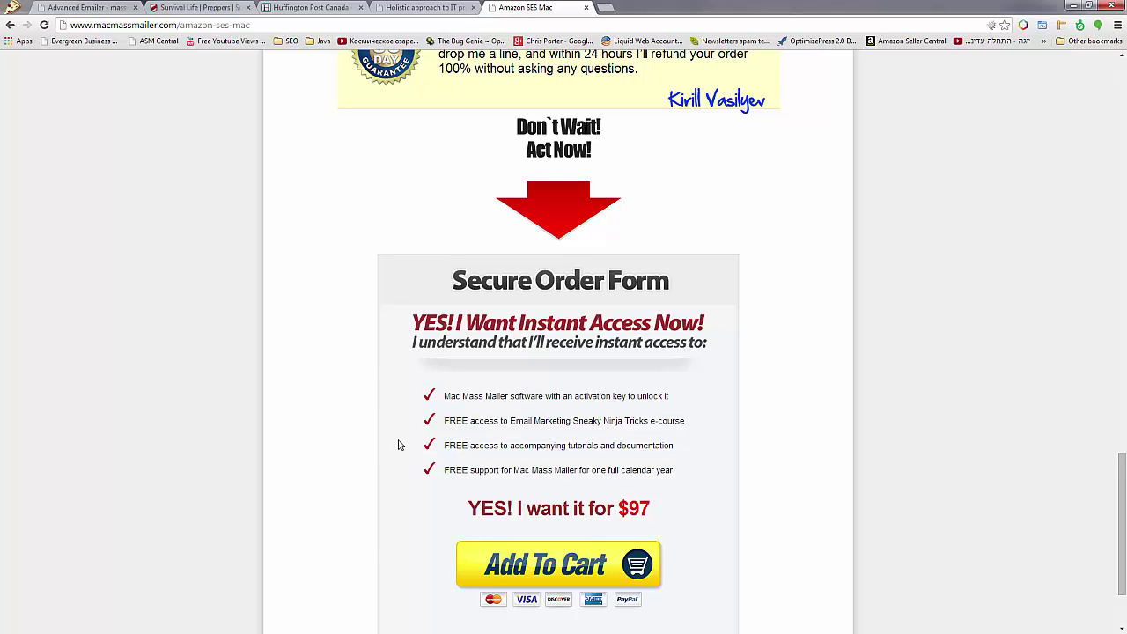
pyautogui.scroll(20, 399, 445)
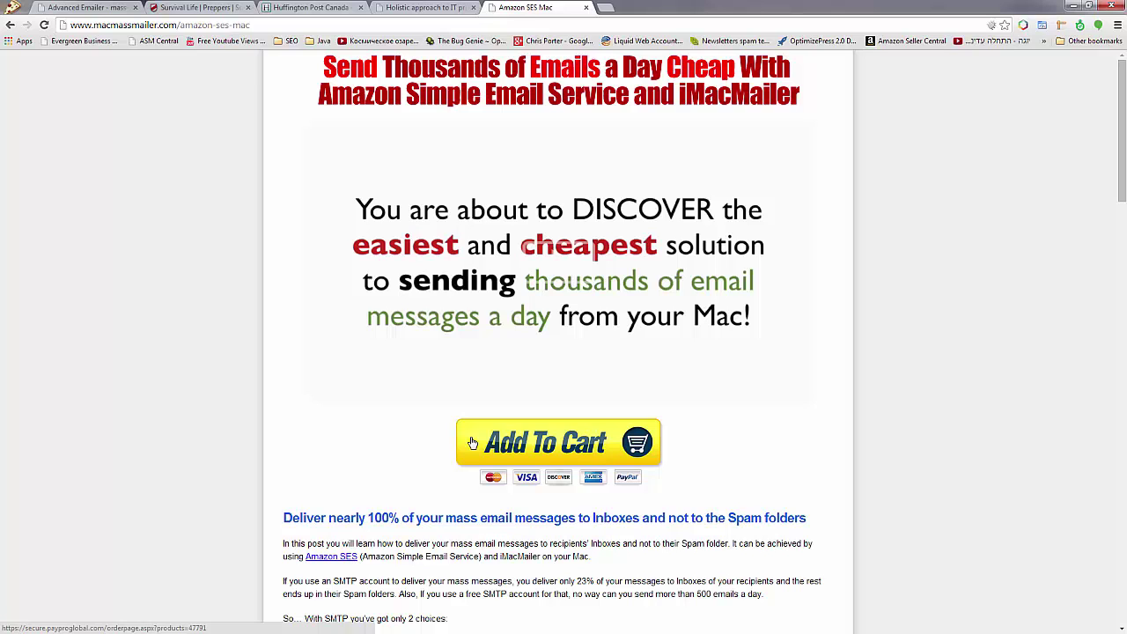
# Step: Select "Link to TOS" in FreeMind, and examine the footer and header links of the Advanced Emailer page in Chrome
pyautogui.hotkey('alt', 'Tab')
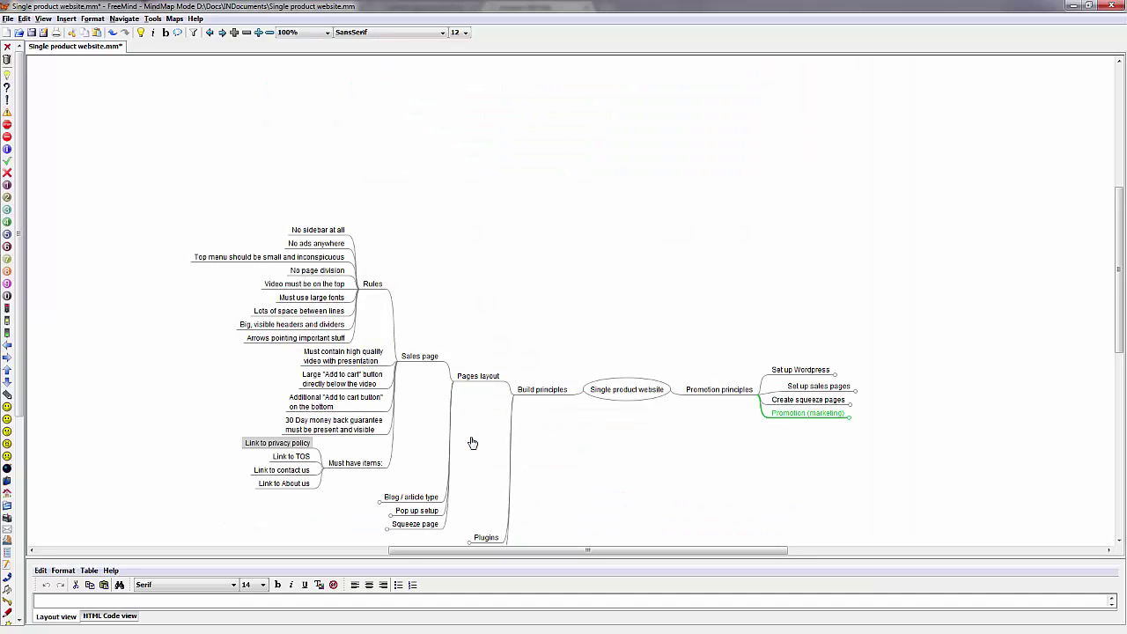
pyautogui.click(289, 459)
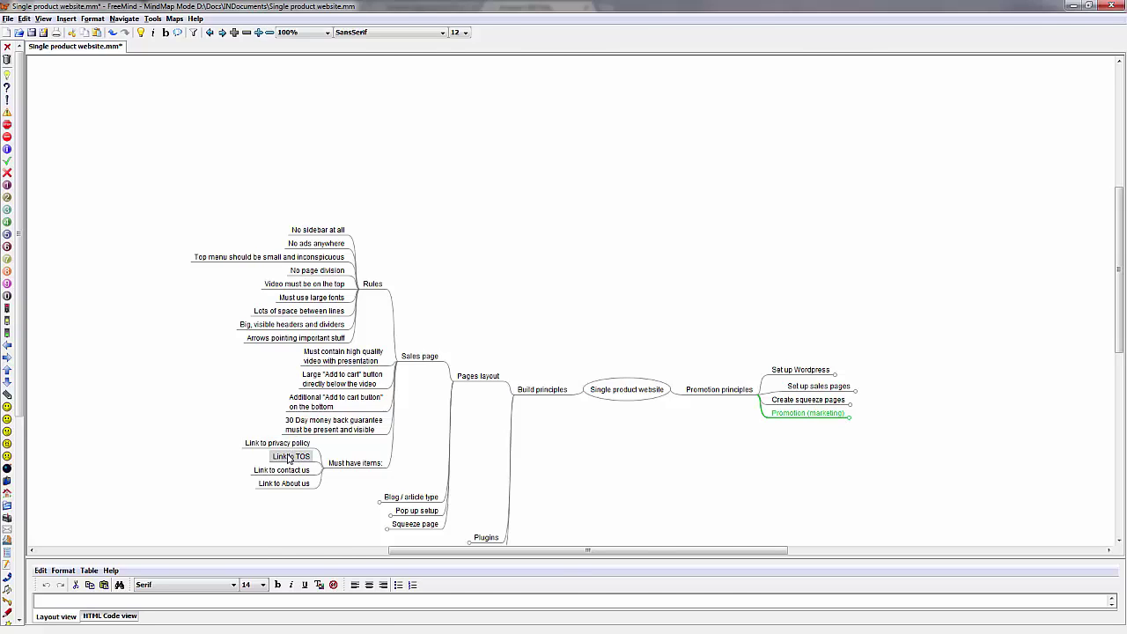
pyautogui.hotkey('alt', 'Tab')
pyautogui.click(87, 7)
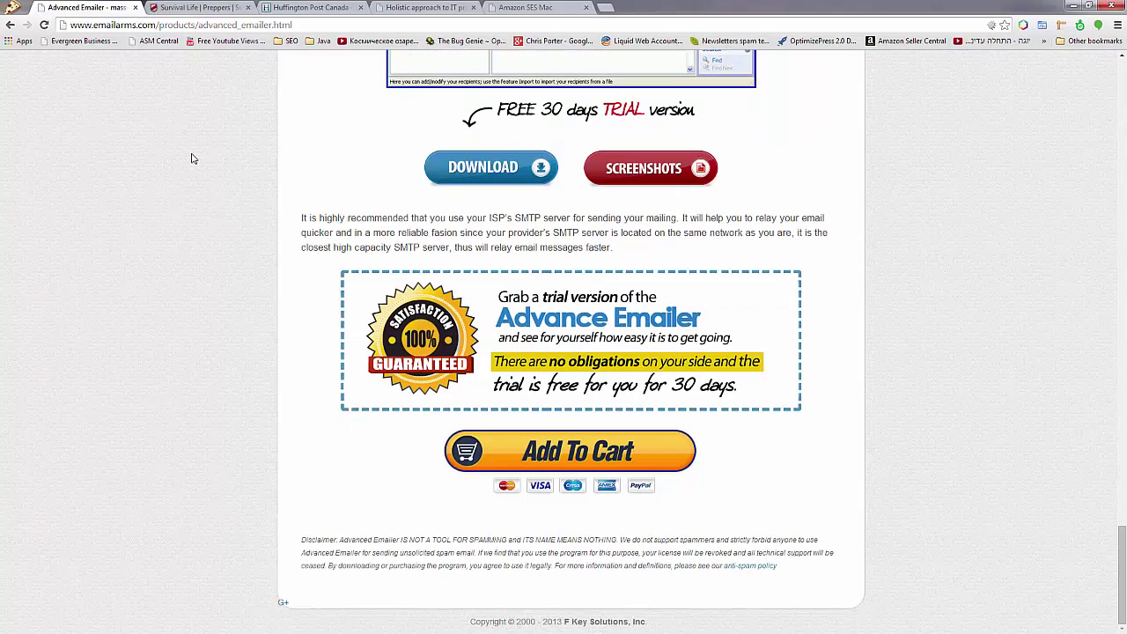
pyautogui.scroll(20, 302, 498)
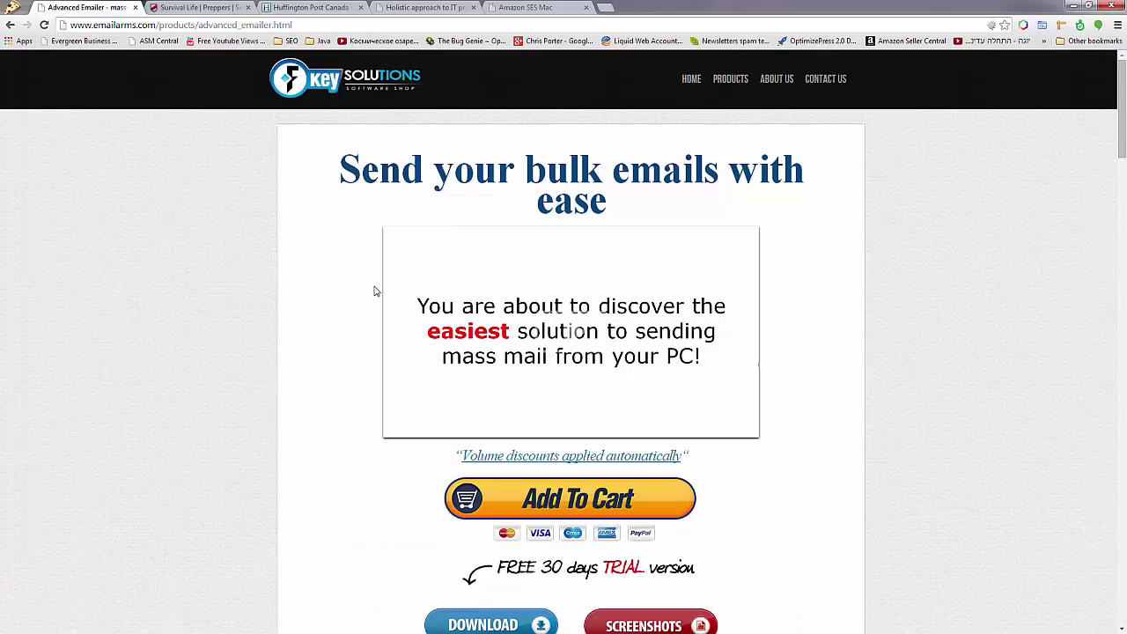
# Step: Open the site's About Us page, inspect its FAQ, Software Products and Company Info submenus, and return to the Advanced Emailer page
pyautogui.click(787, 83)
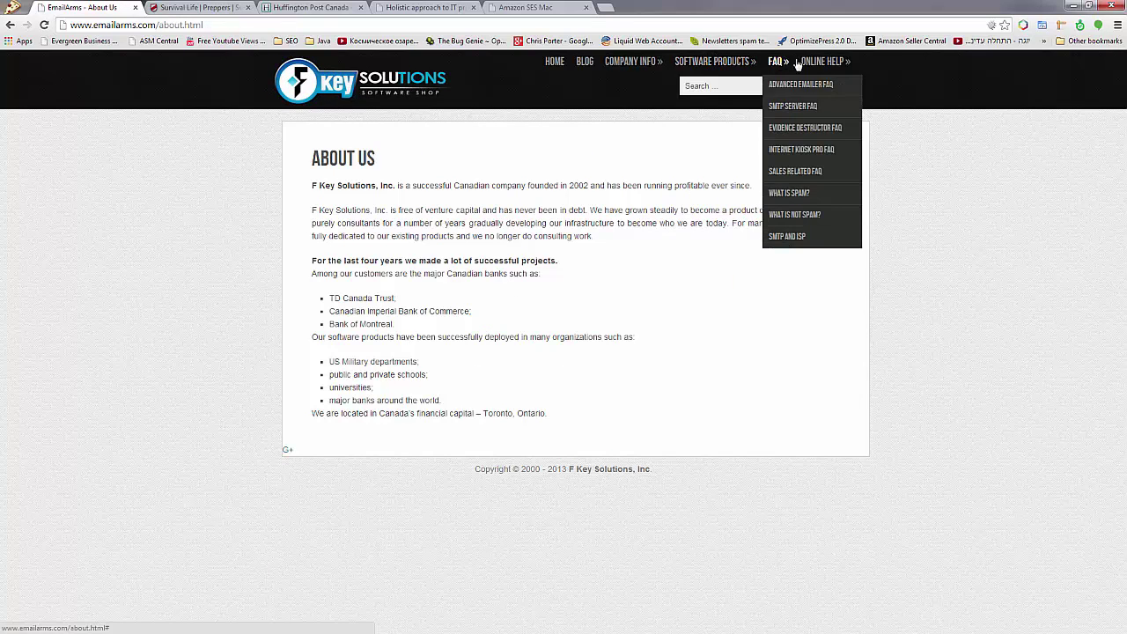
pyautogui.moveTo(809, 66)
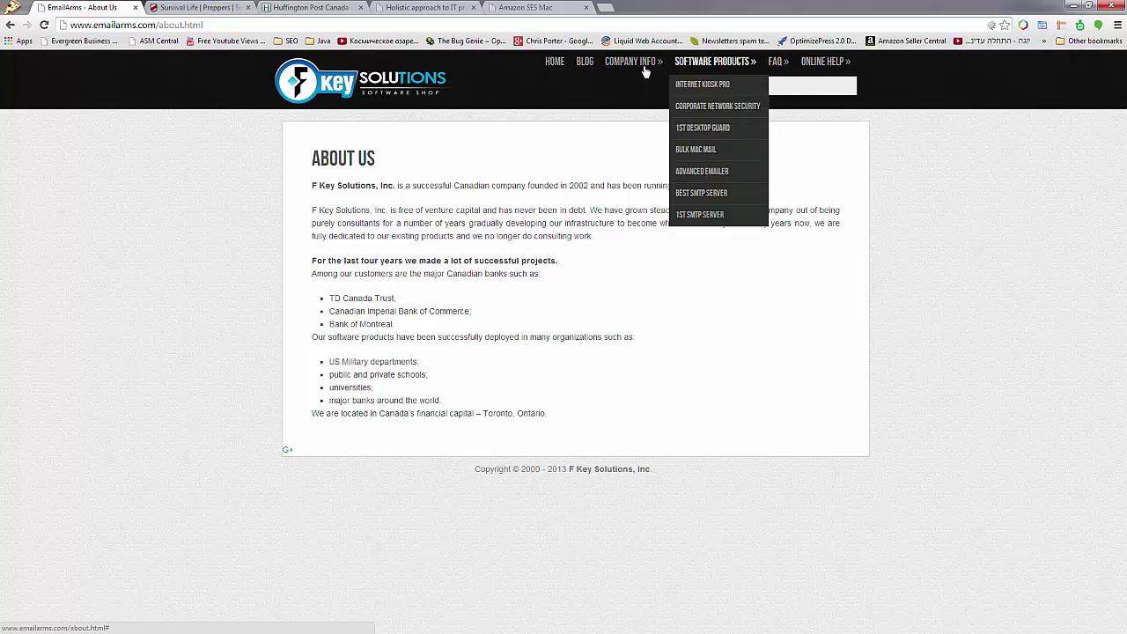
pyautogui.moveTo(640, 69)
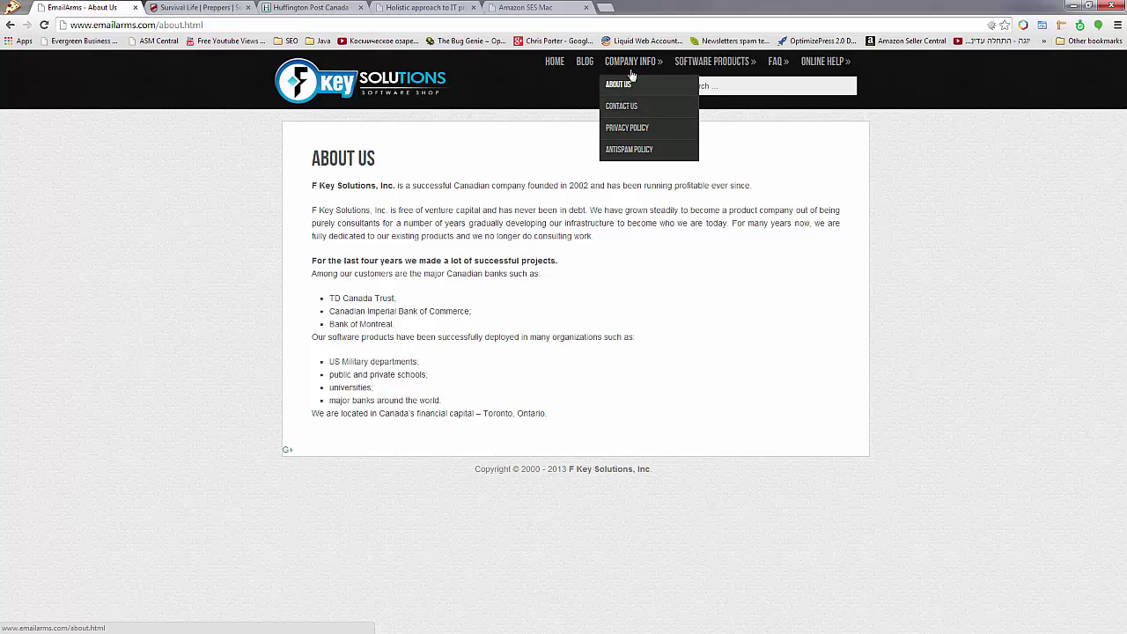
pyautogui.click(555, 61)
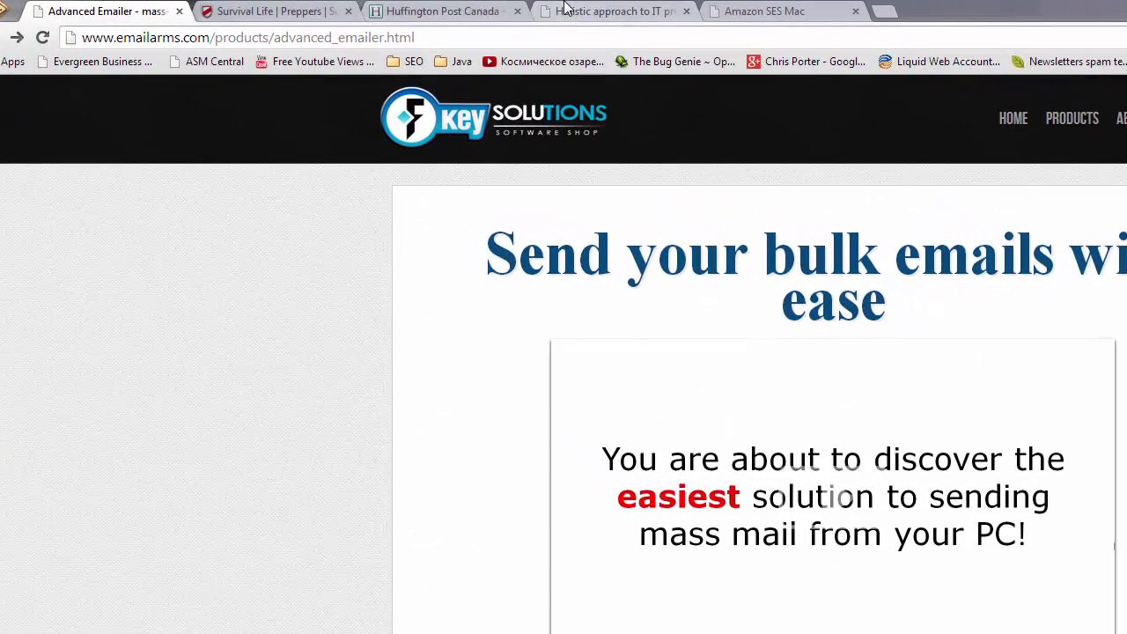
# Step: Look through the Holistic approach to IT page, and select "Link to About us" in FreeMind to view the map's remaining layout branches
pyautogui.click(568, 11)
pyautogui.scroll(-20, 405, 352)
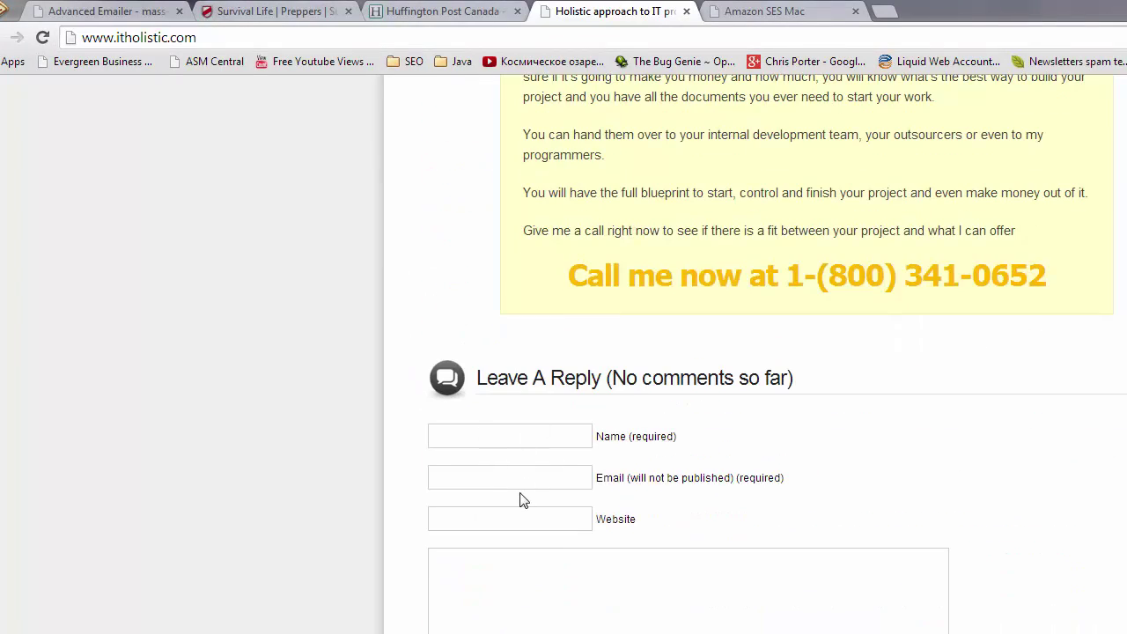
pyautogui.scroll(20, 518, 498)
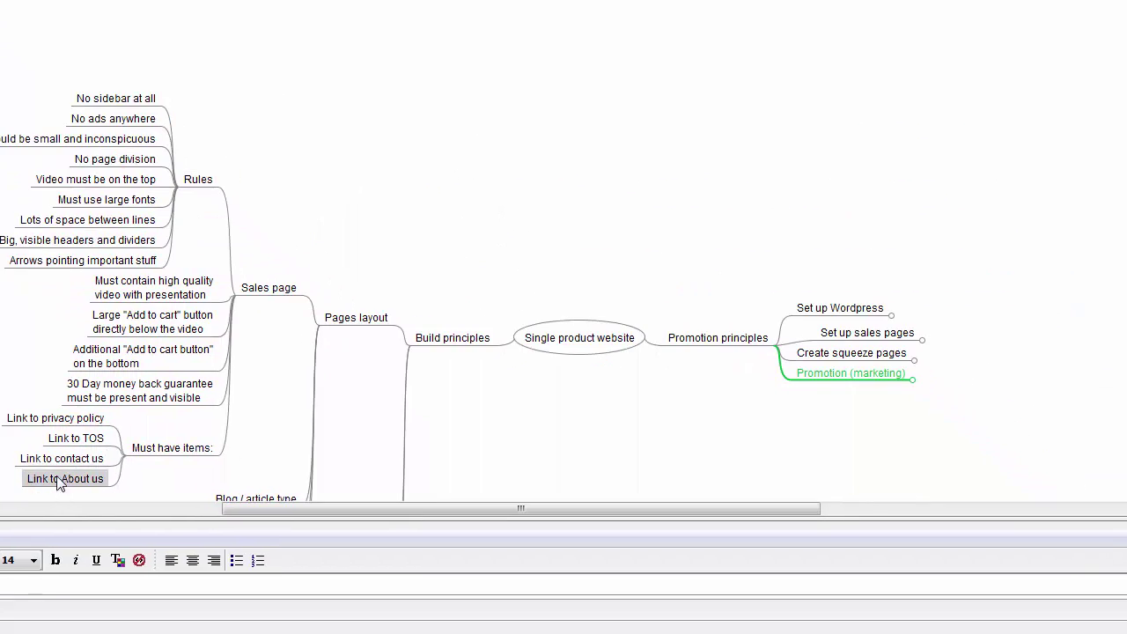
pyautogui.scroll(-5, 127, 376)
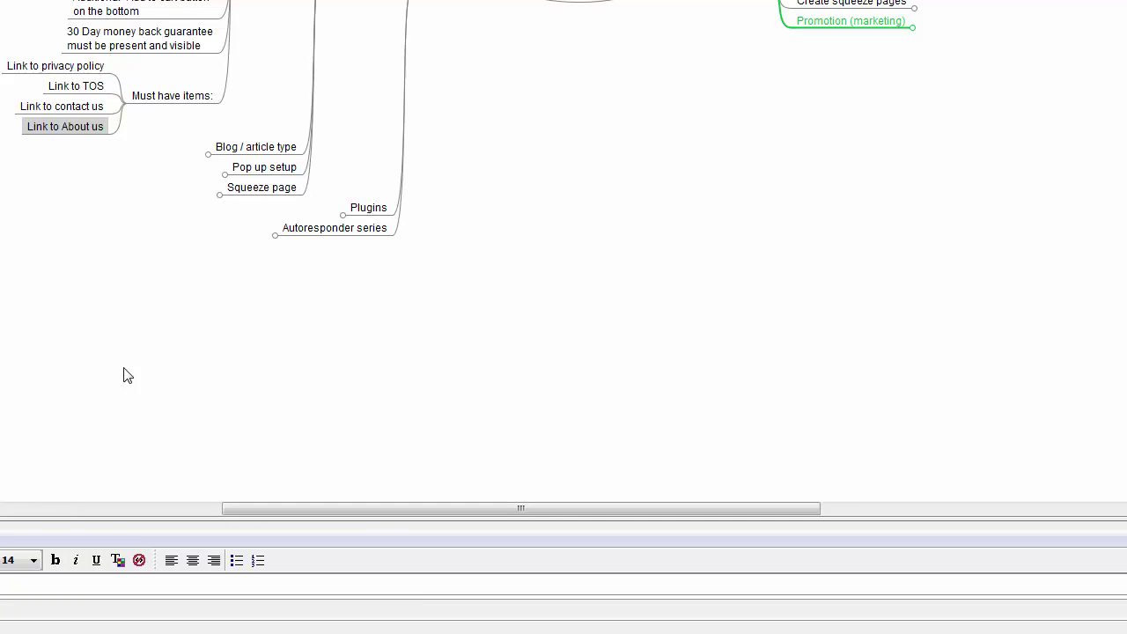